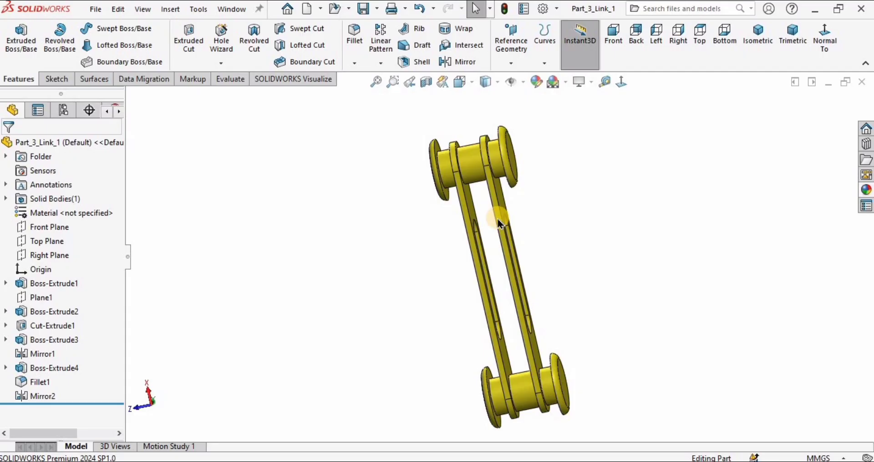
# Save the part as a new SOLIDWORKS part file named Part_4_Link_2 in the Part Files folder.
pyautogui.click(95, 9)
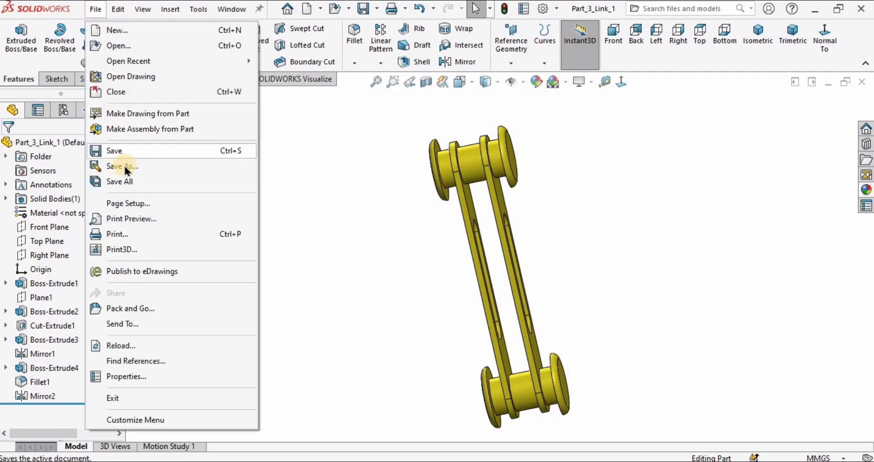
pyautogui.click(124, 166)
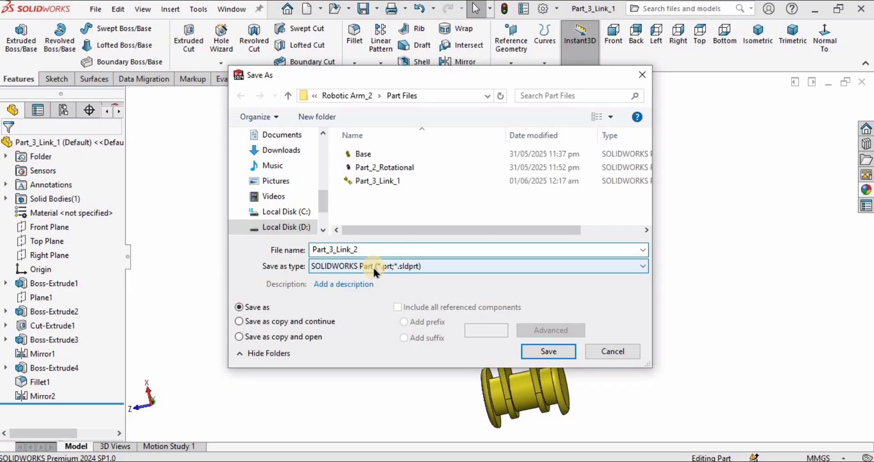
pyautogui.press('Return')
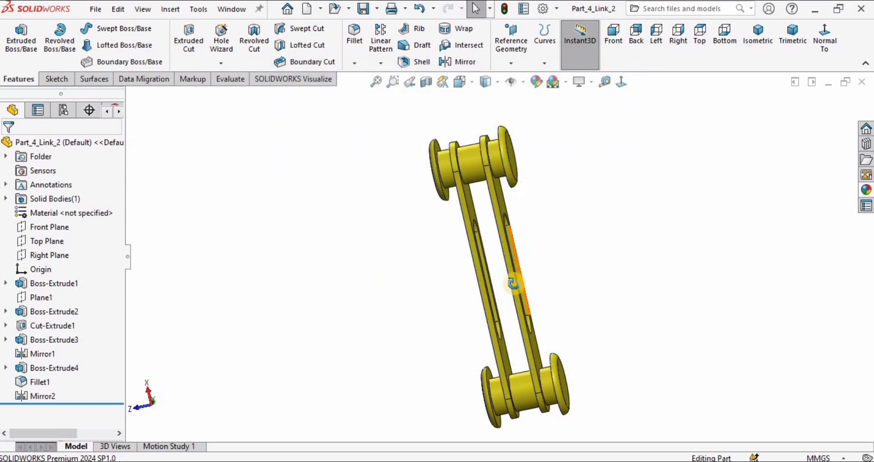
# Measure the distance between the facing inner faces of the link's two slotted arms.
pyautogui.moveTo(514, 283); pyautogui.dragTo(496, 222, button='middle')
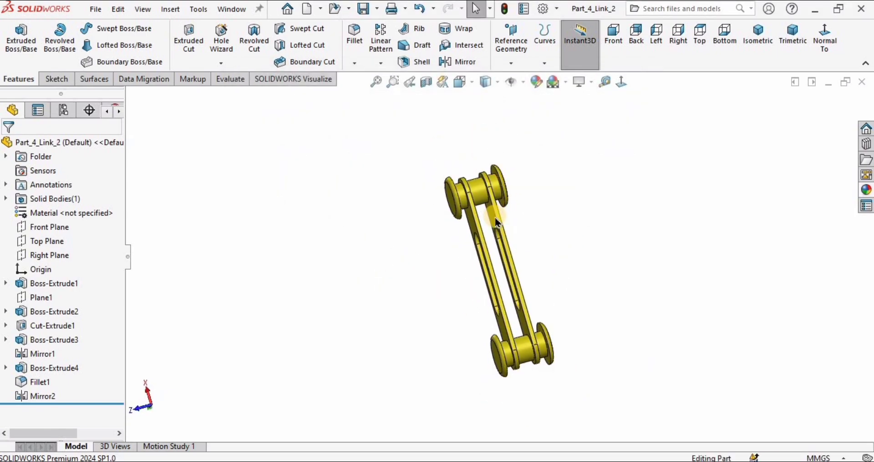
pyautogui.scroll(-3, 496, 221)
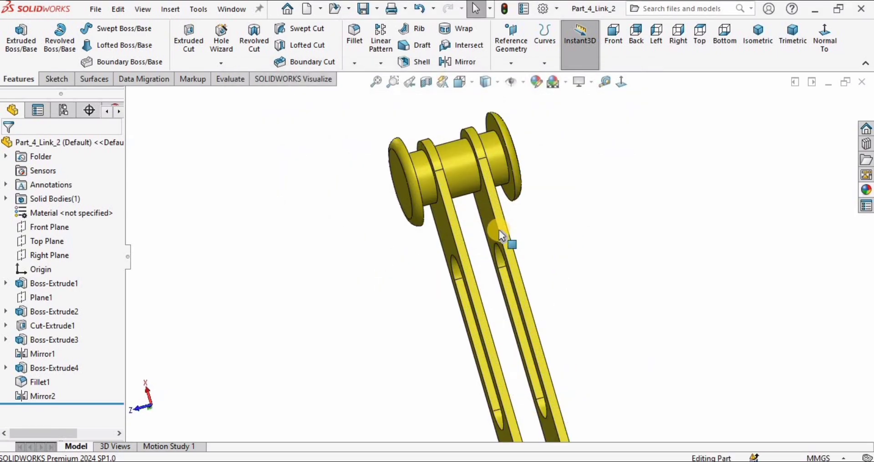
pyautogui.rightClick(305, 80)
pyautogui.moveTo(354, 122)
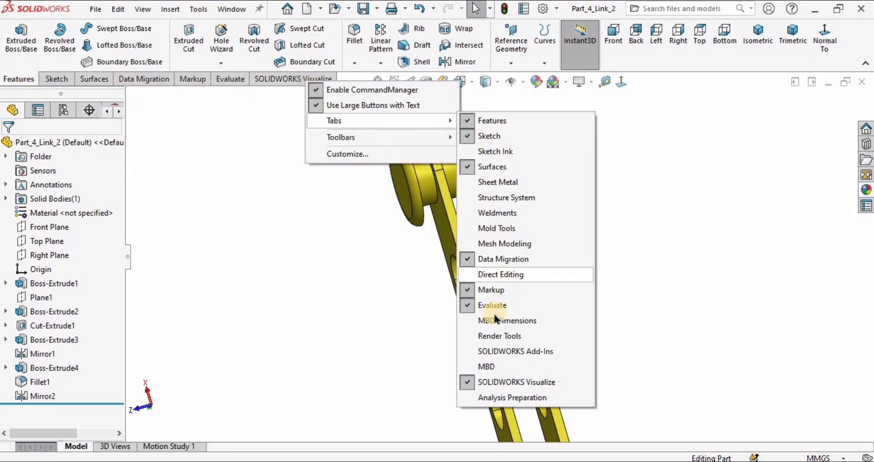
pyautogui.click(365, 301)
pyautogui.click(232, 80)
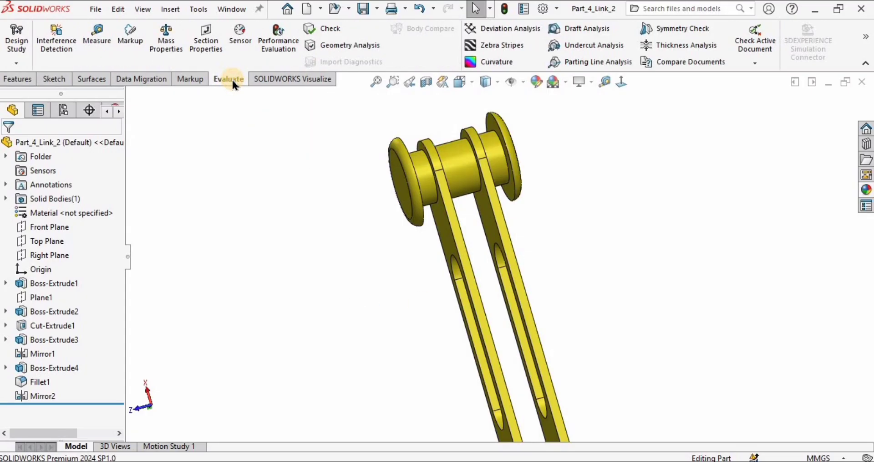
pyautogui.click(97, 34)
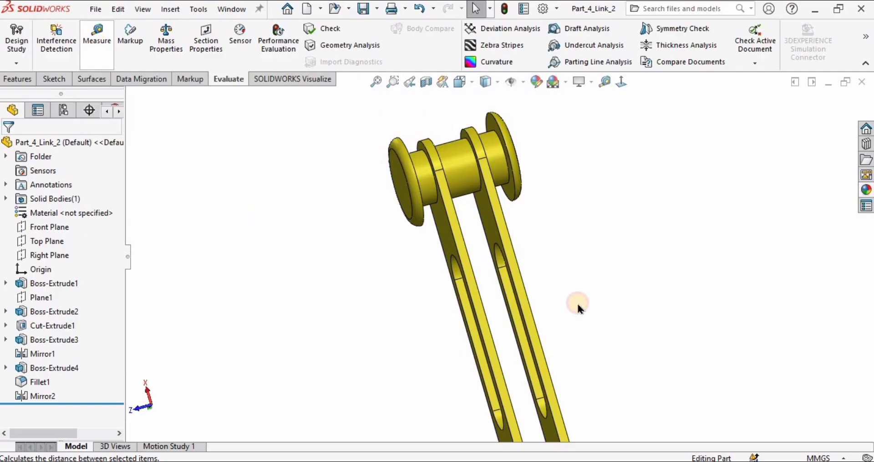
pyautogui.scroll(-4, 502, 241)
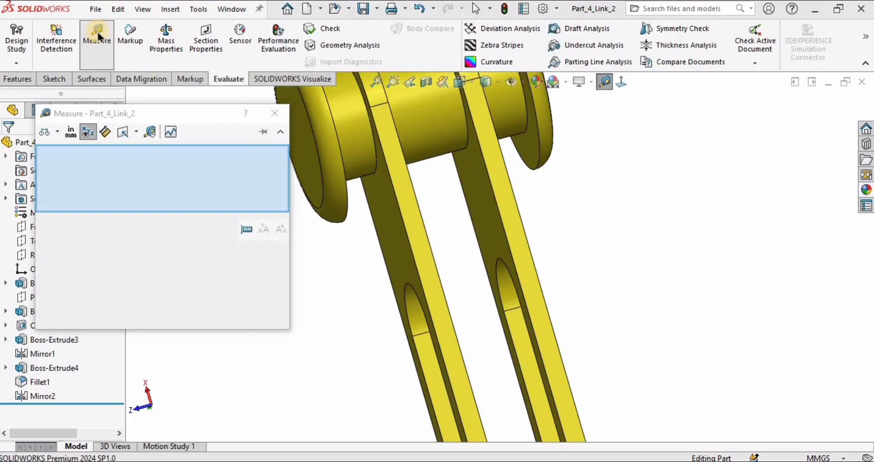
pyautogui.scroll(-1, 483, 187)
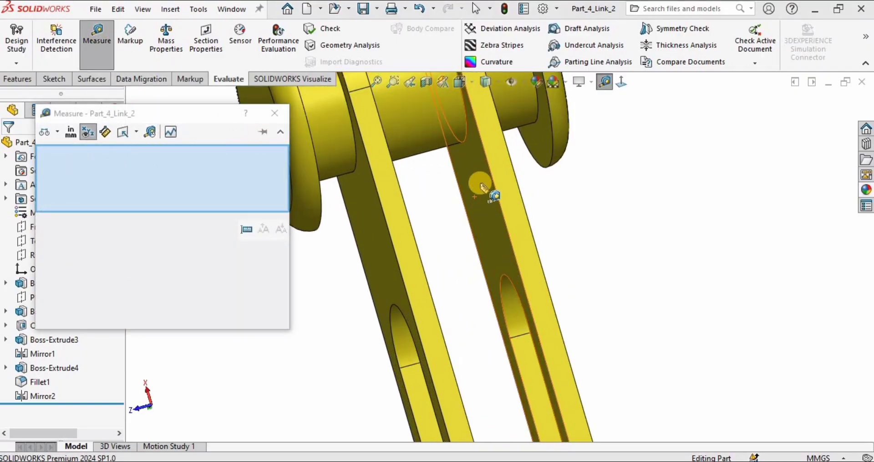
pyautogui.click(406, 244)
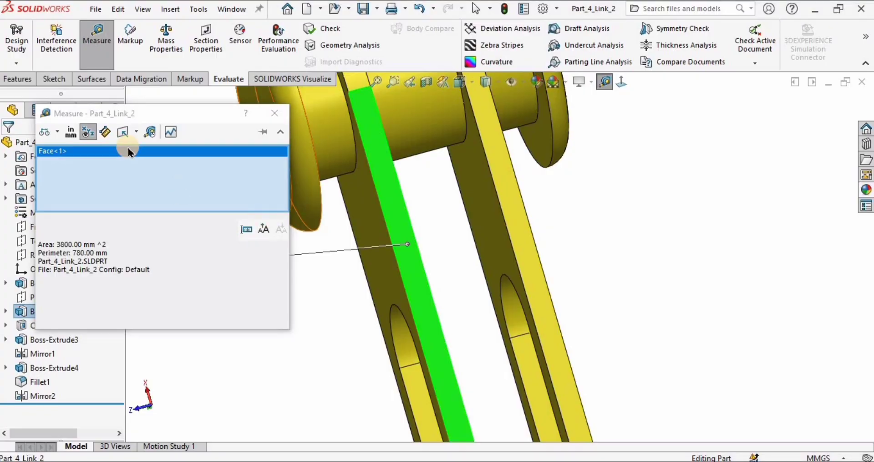
pyautogui.press('Delete')
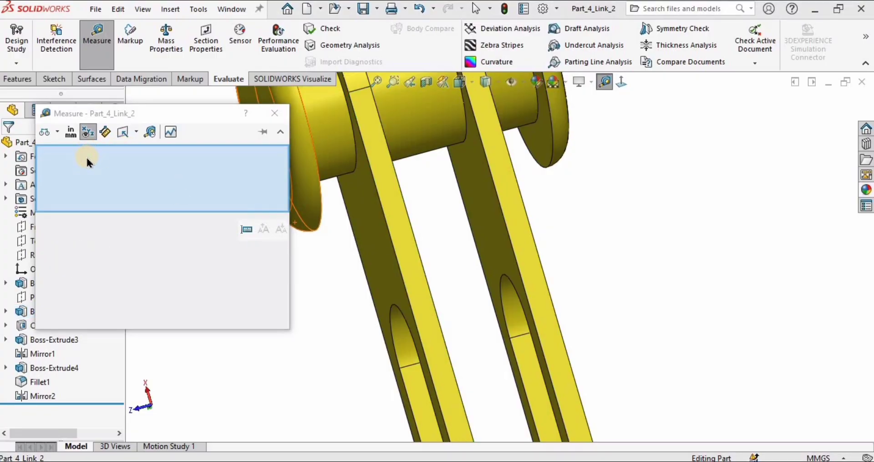
pyautogui.click(475, 186)
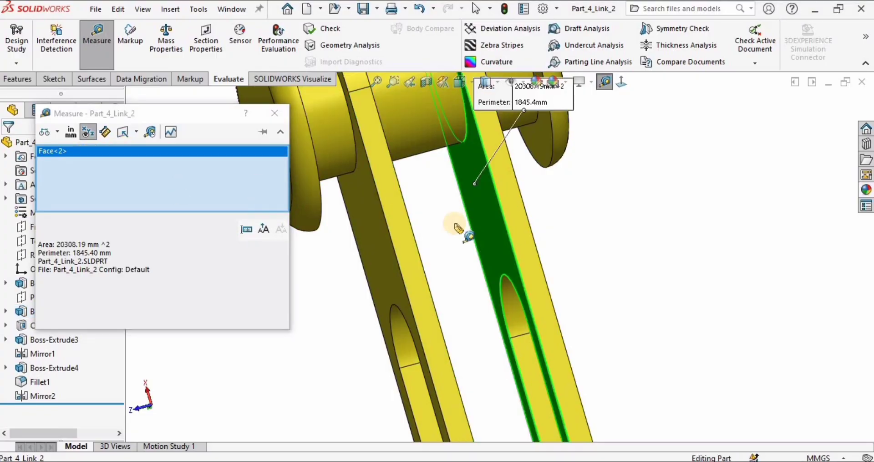
pyautogui.moveTo(461, 231); pyautogui.dragTo(323, 220, button='middle')
pyautogui.click(369, 240)
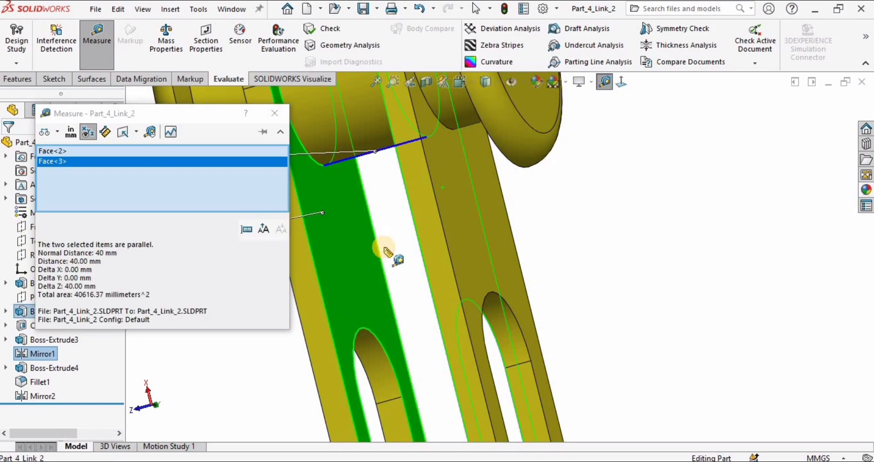
pyautogui.moveTo(390, 251); pyautogui.dragTo(484, 214, button='middle')
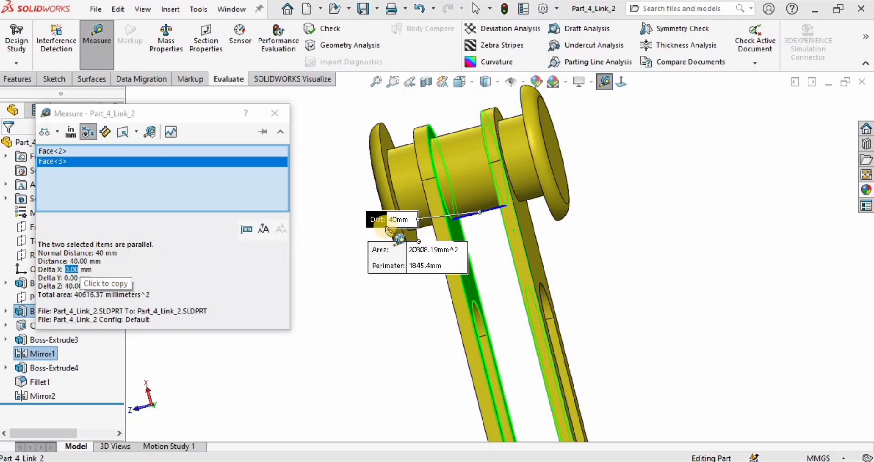
pyautogui.click(275, 113)
pyautogui.click(340, 306)
# Delete the Mirror2 feature that duplicates the end flanges and the Fillet1 feature on the remaining flanges.
pyautogui.scroll(5, 390, 364)
pyautogui.moveTo(439, 352); pyautogui.dragTo(468, 318, button='middle')
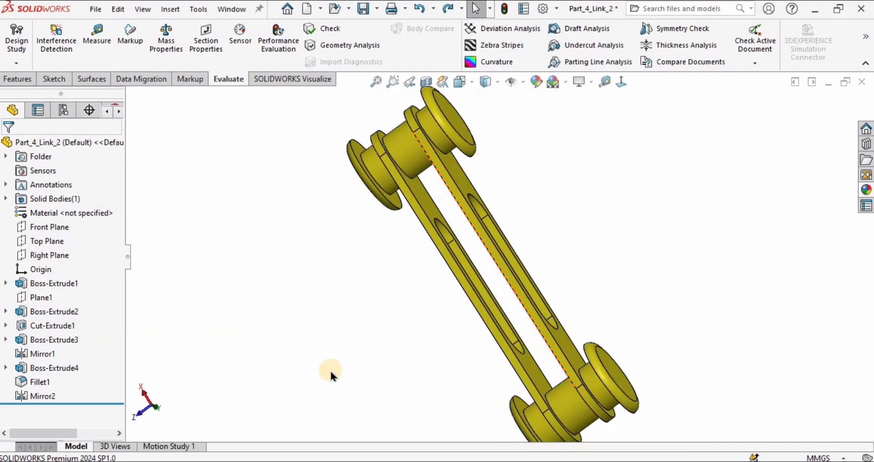
pyautogui.click(48, 397)
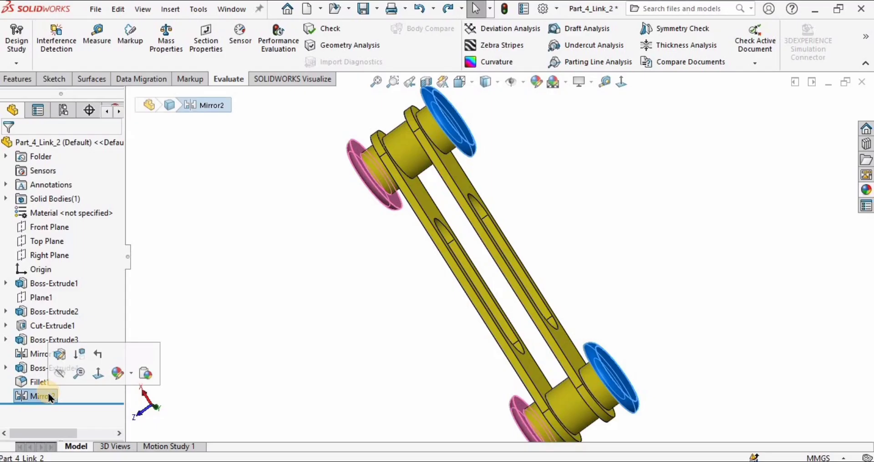
pyautogui.rightClick(49, 398)
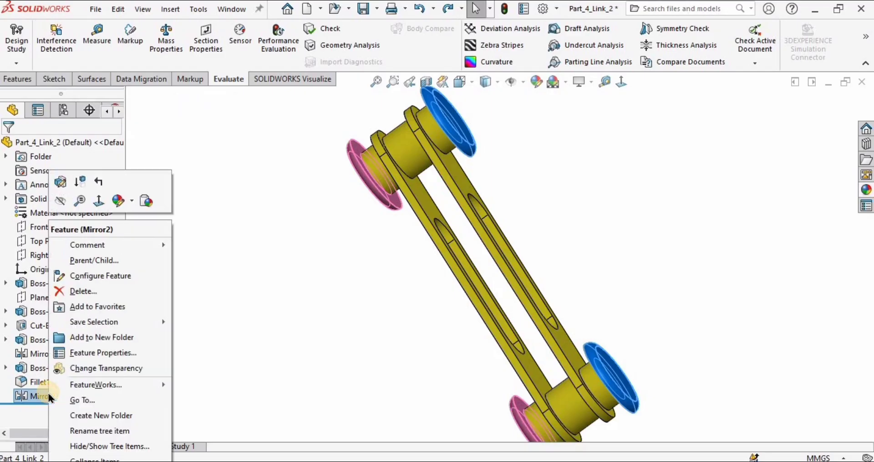
pyautogui.click(75, 293)
pyautogui.click(526, 177)
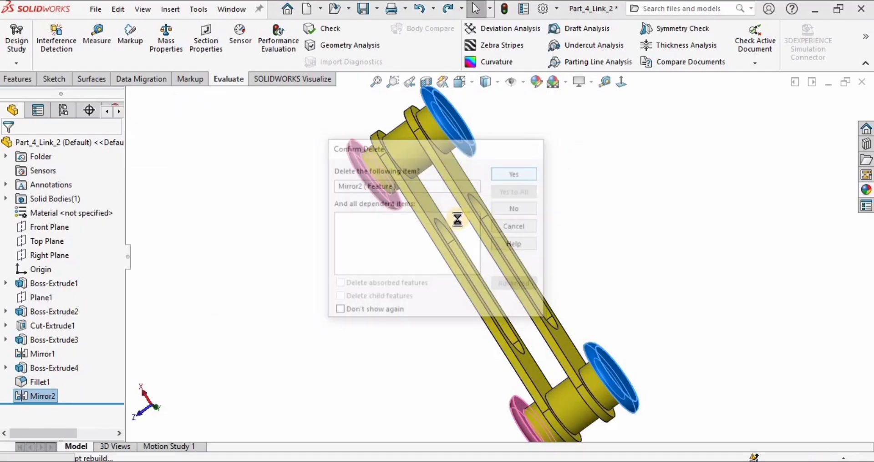
pyautogui.click(38, 381)
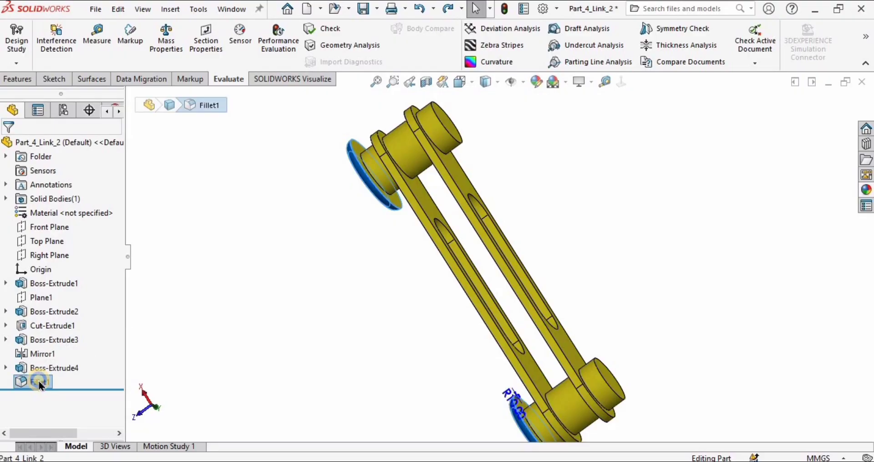
pyautogui.rightClick(38, 383)
pyautogui.click(353, 199)
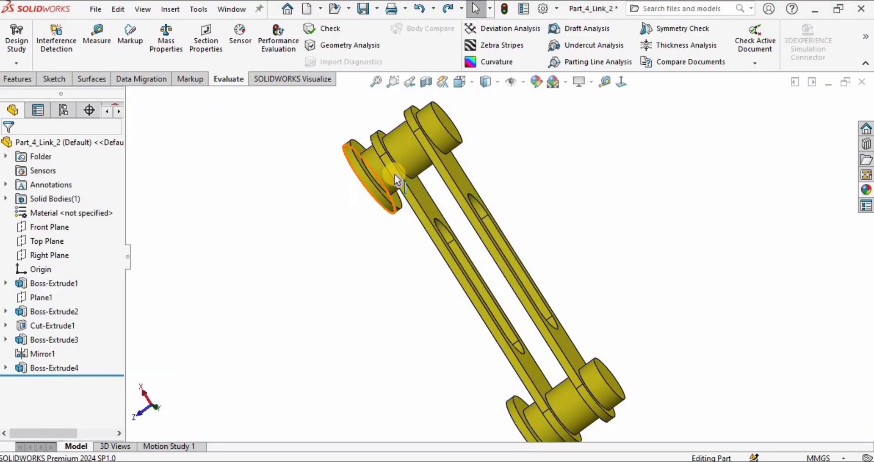
# Delete the Boss-Extrude4 end flanges together with their leftover Sketch5.
pyautogui.moveTo(353, 191); pyautogui.dragTo(335, 168, button='middle')
pyautogui.click(65, 368)
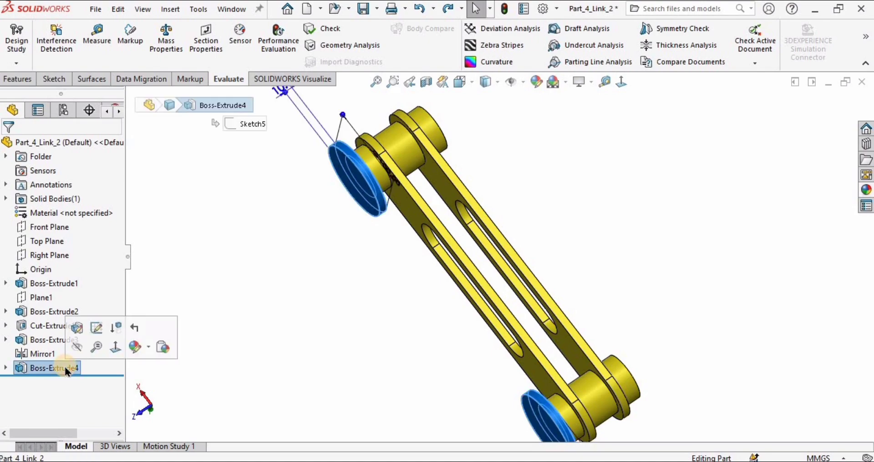
pyautogui.rightClick(66, 367)
pyautogui.click(35, 290)
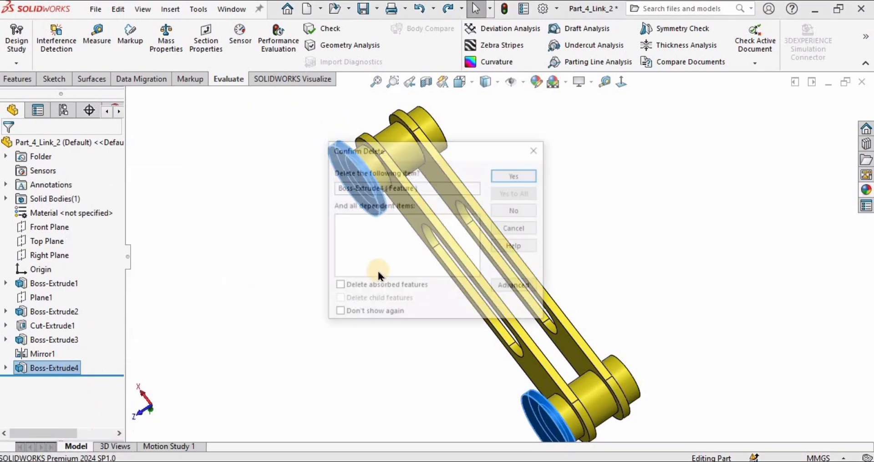
pyautogui.click(517, 175)
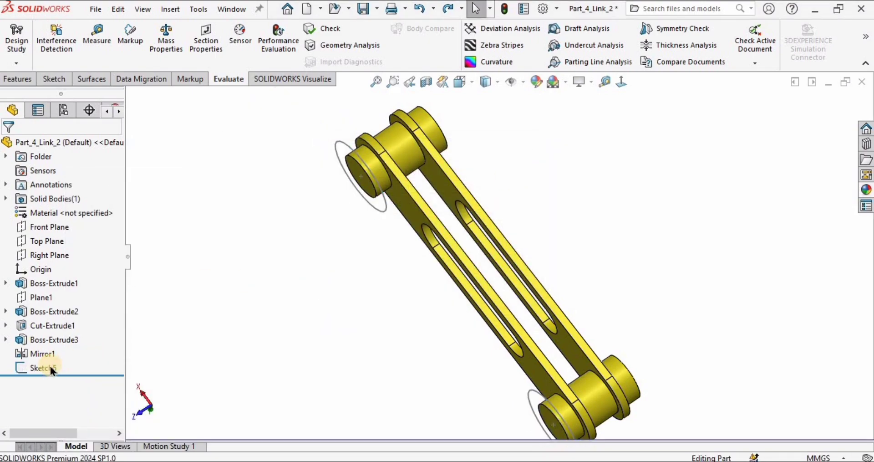
pyautogui.click(45, 367)
pyautogui.rightClick(44, 367)
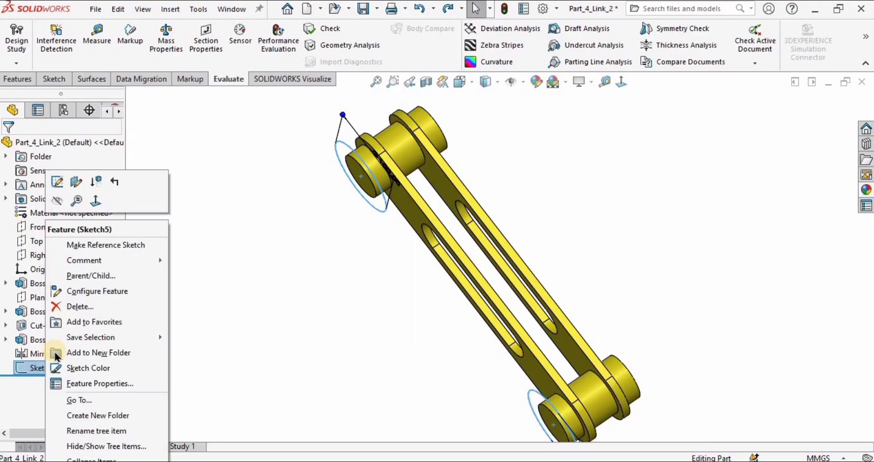
pyautogui.click(80, 306)
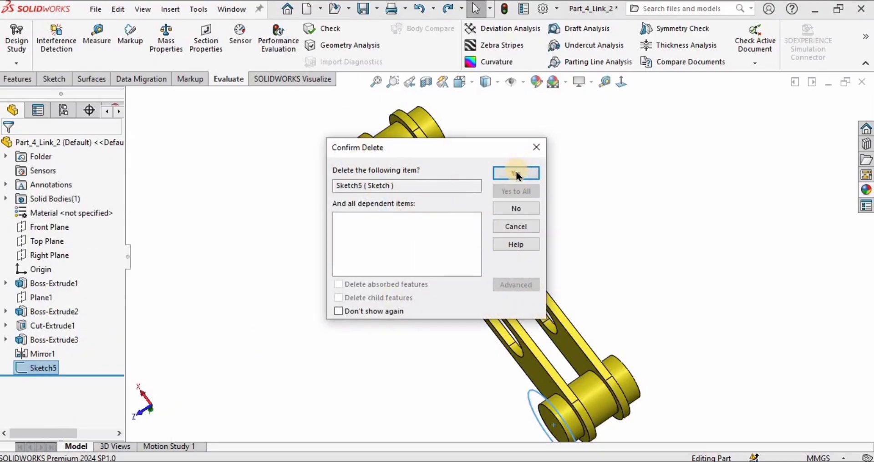
pyautogui.click(517, 173)
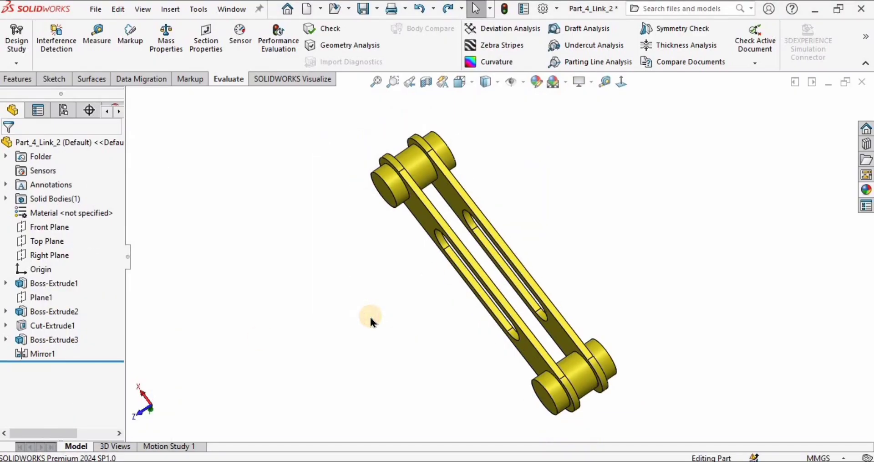
# Edit Plane1 and set its offset distance from the Front Plane to 45 mm.
pyautogui.moveTo(418, 311); pyautogui.dragTo(450, 198, button='middle')
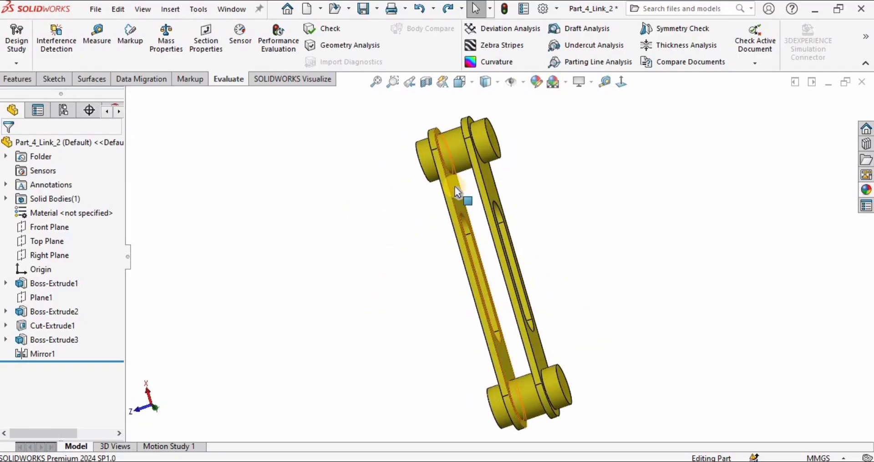
pyautogui.click(41, 297)
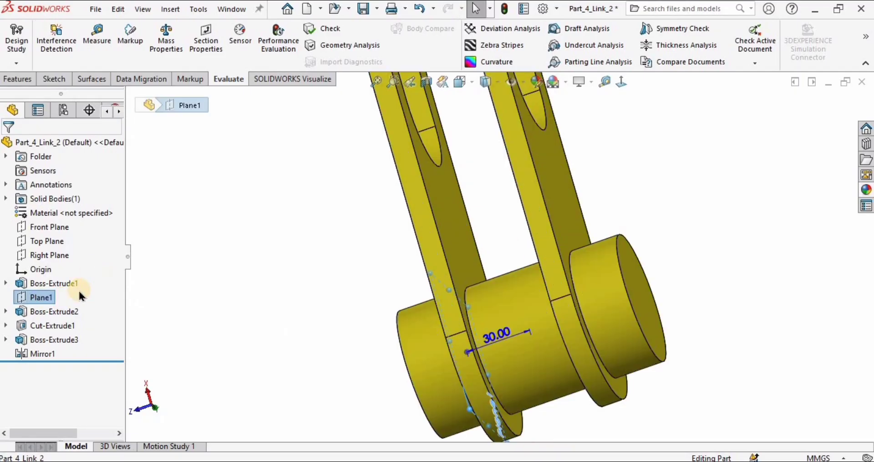
pyautogui.rightClick(37, 298)
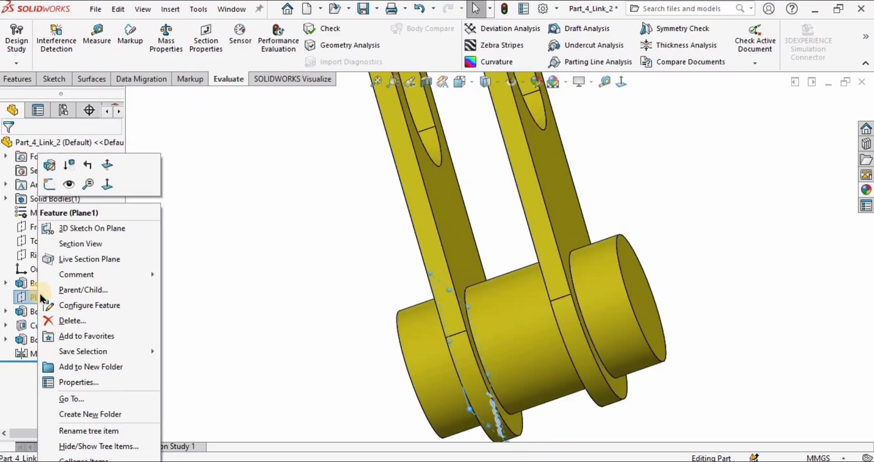
pyautogui.click(50, 166)
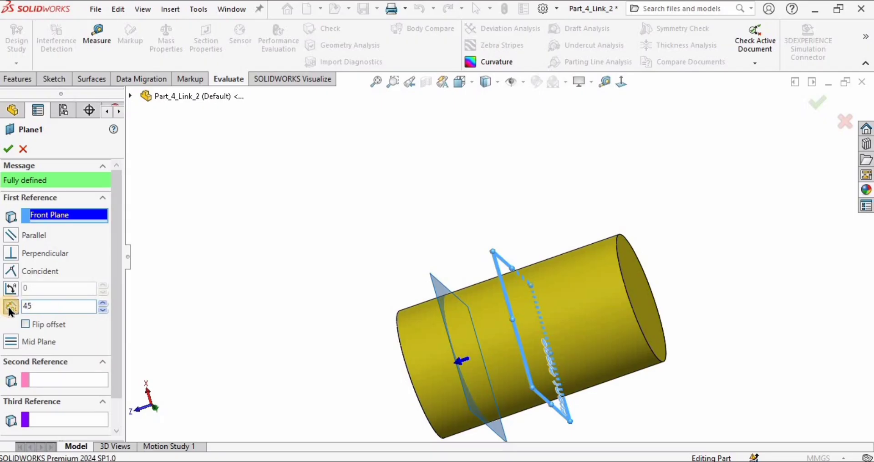
pyautogui.press('Return')
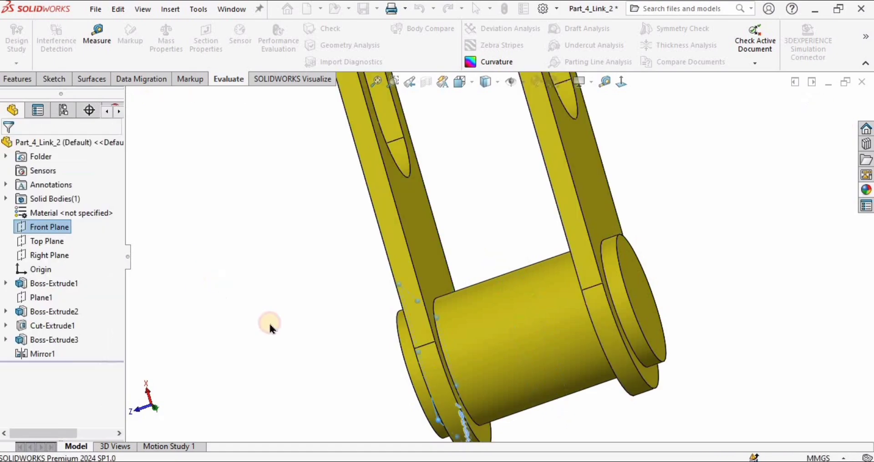
# Measure the distance between the facing inner faces of the two slotted arms again after the plane offset change.
pyautogui.scroll(3, 444, 157)
pyautogui.scroll(-4, 479, 168)
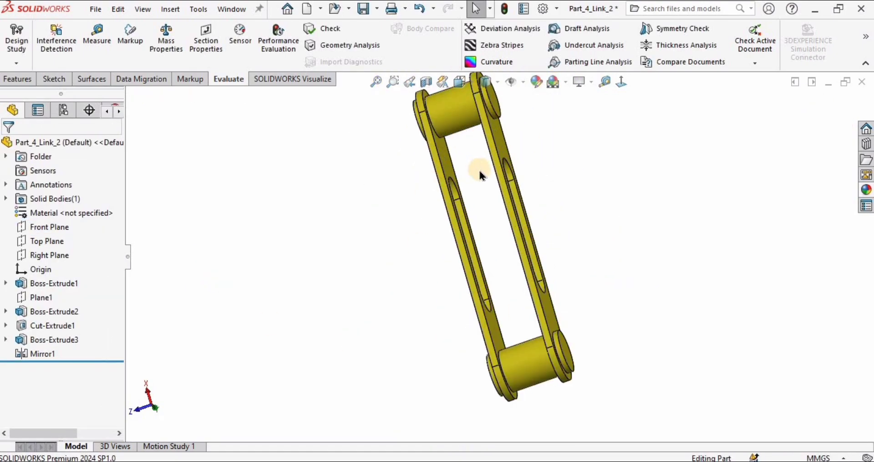
pyautogui.click(104, 45)
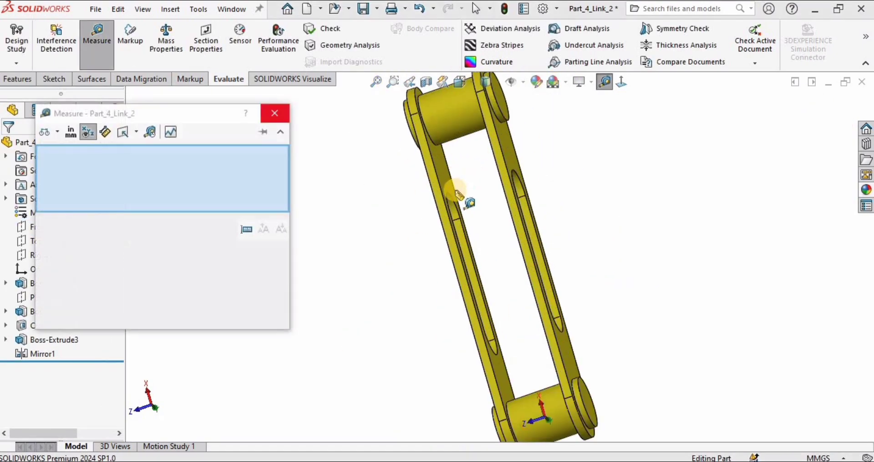
pyautogui.moveTo(456, 195); pyautogui.dragTo(446, 186, button='middle')
pyautogui.click(458, 157)
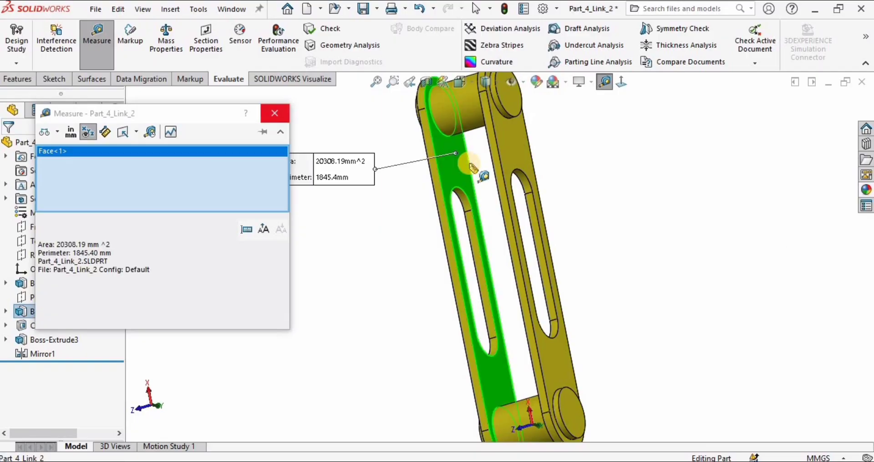
pyautogui.moveTo(458, 157); pyautogui.dragTo(495, 150, button='middle')
pyautogui.click(495, 148)
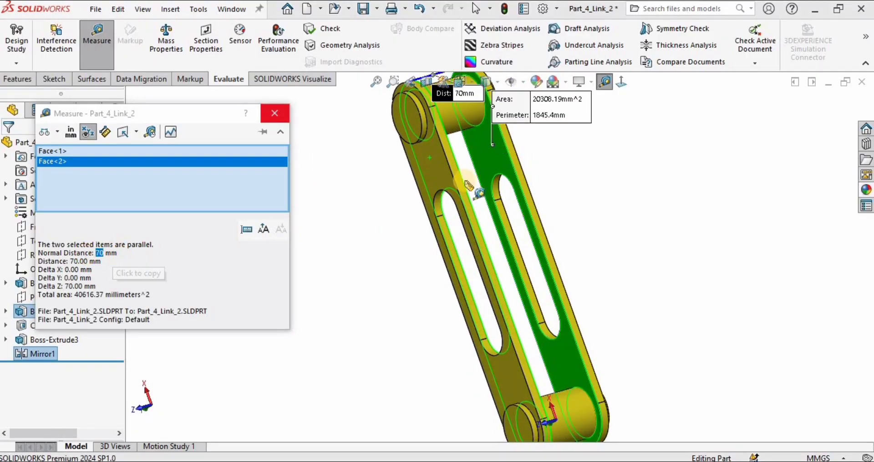
pyautogui.scroll(2, 501, 199)
pyautogui.scroll(-3, 490, 190)
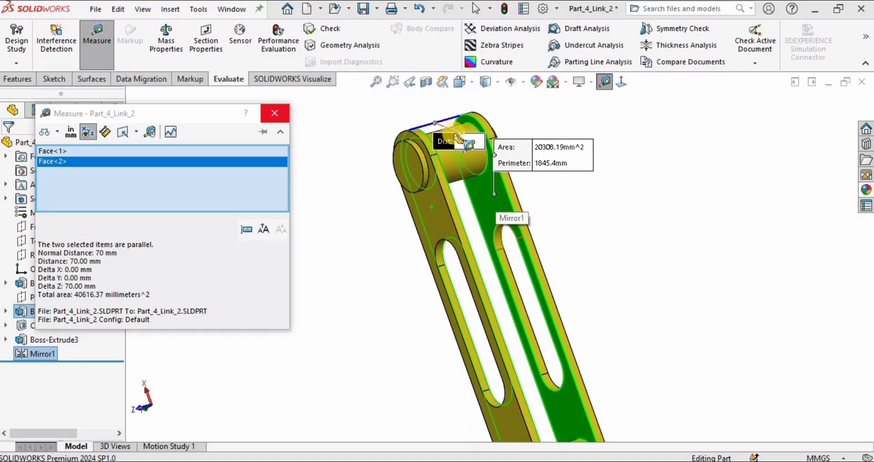
pyautogui.scroll(-2, 479, 147)
pyautogui.click(275, 113)
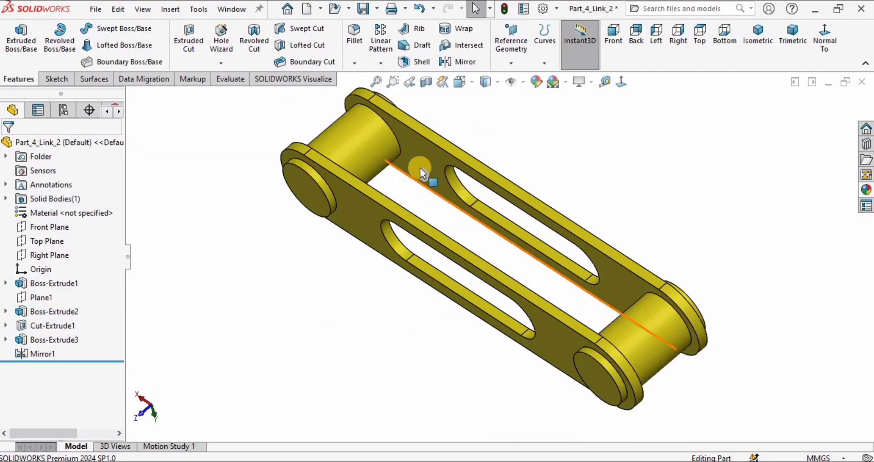
# Start a sketch on the slotted arm's outer face and draw a horizontal centerline from the origin to the centre of the opposite round boss.
pyautogui.moveTo(420, 167); pyautogui.dragTo(400, 221, button='middle')
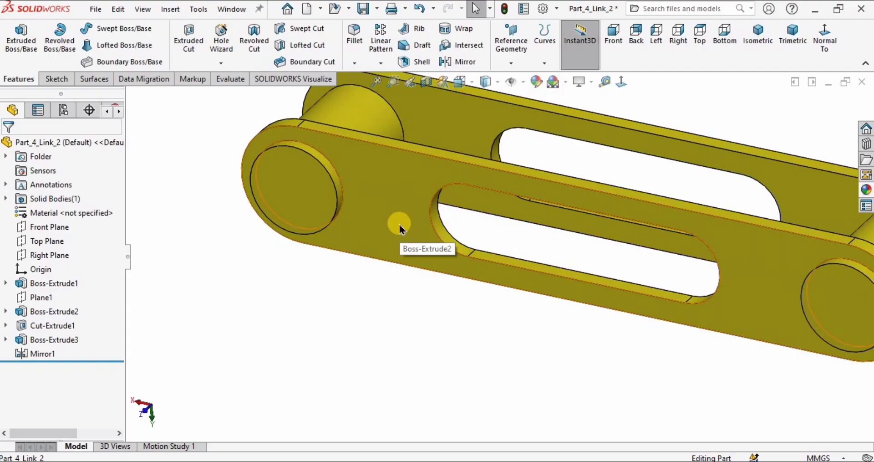
pyautogui.click(400, 224)
pyautogui.click(458, 186)
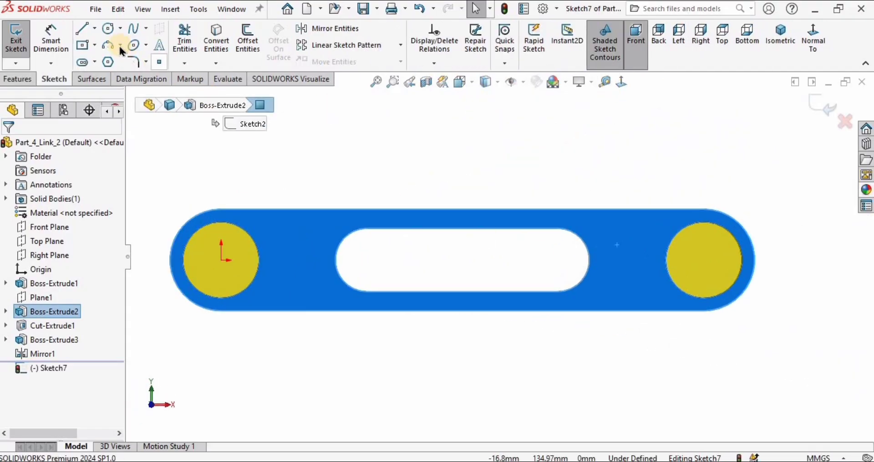
pyautogui.click(95, 45)
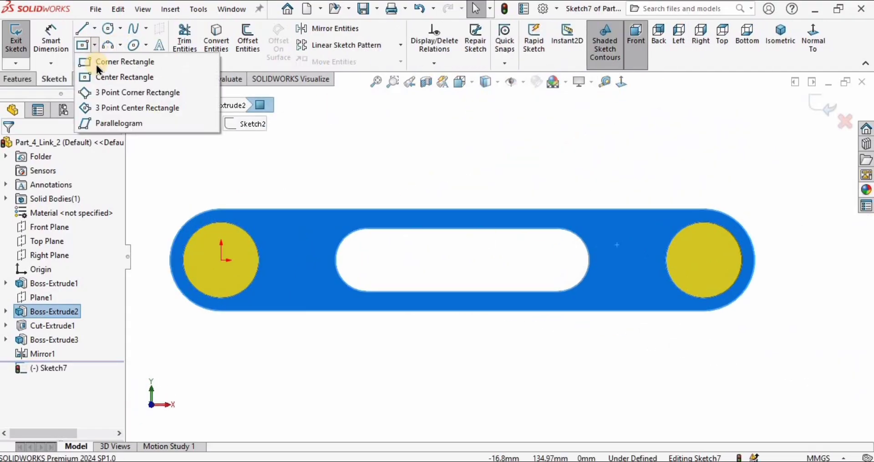
pyautogui.click(116, 78)
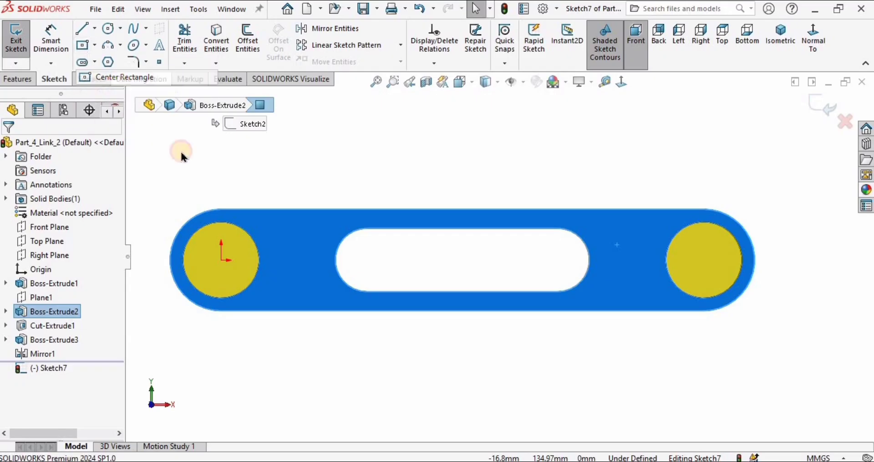
pyautogui.click(95, 29)
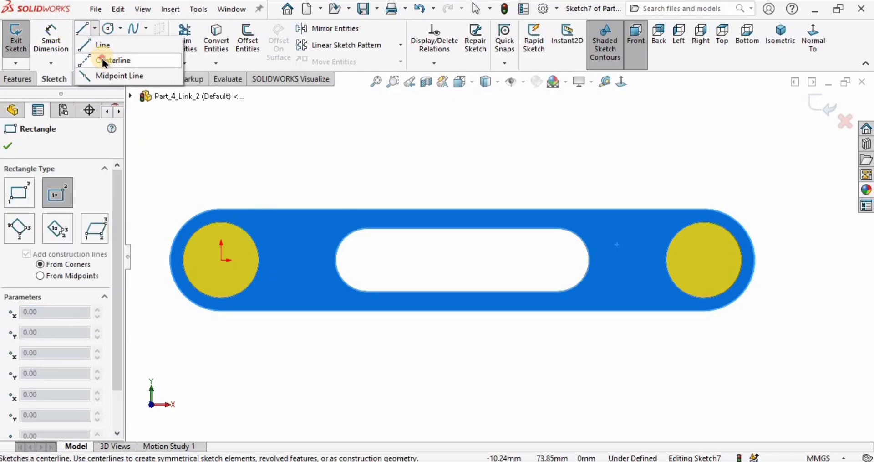
pyautogui.click(104, 61)
pyautogui.click(221, 260)
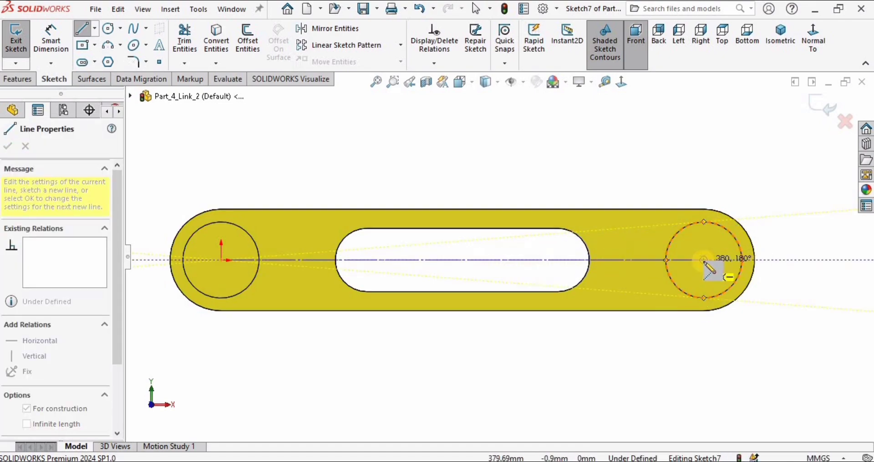
pyautogui.click(704, 260)
pyautogui.press('Escape')
pyautogui.press('Escape')
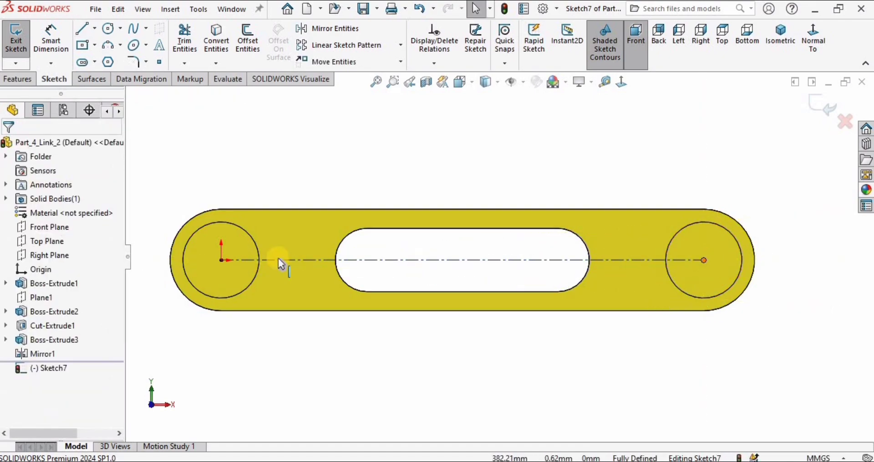
# Sketch a center rectangle about 285 by 58 mm around the slot, centred on the centerline's midpoint.
pyautogui.click(94, 45)
pyautogui.click(125, 78)
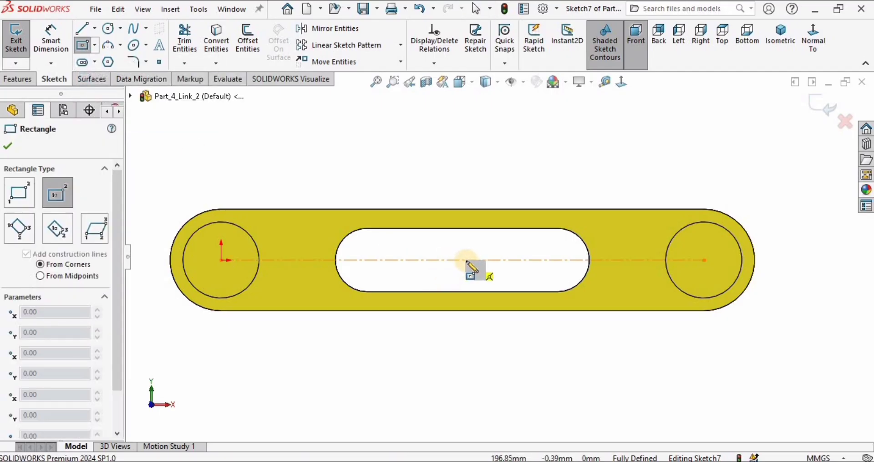
pyautogui.click(463, 260)
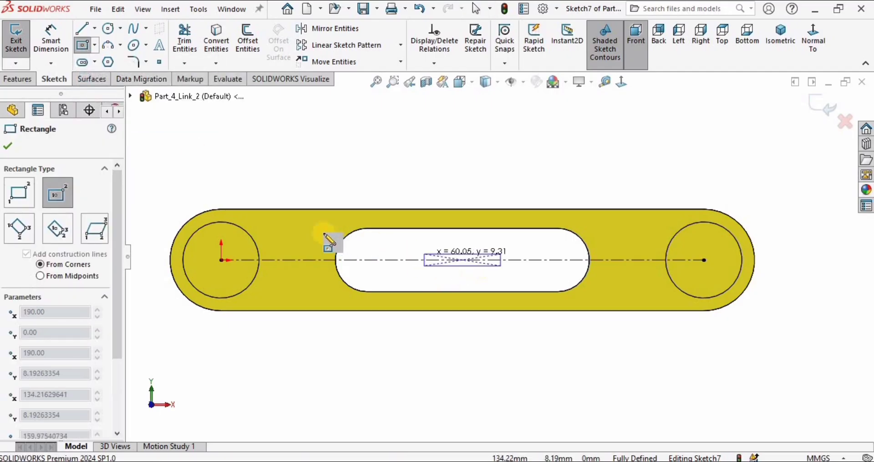
pyautogui.click(281, 224)
pyautogui.press('Escape')
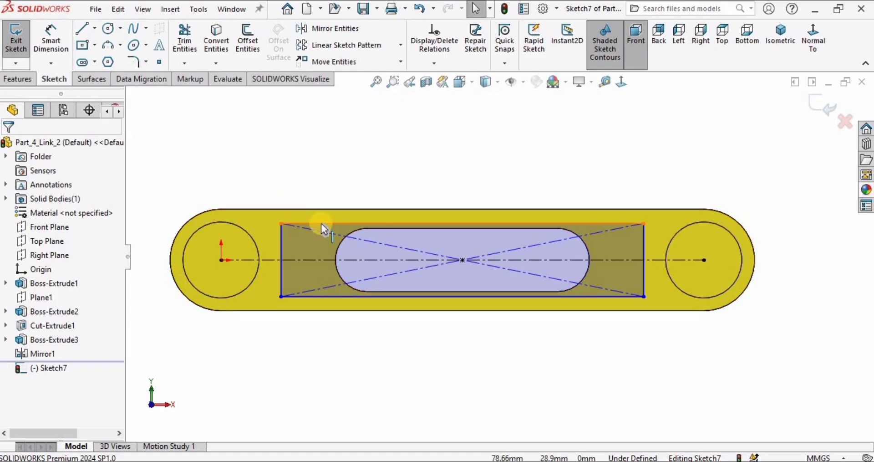
# Convert all four sides of the rectangle to construction geometry.
pyautogui.click(310, 227)
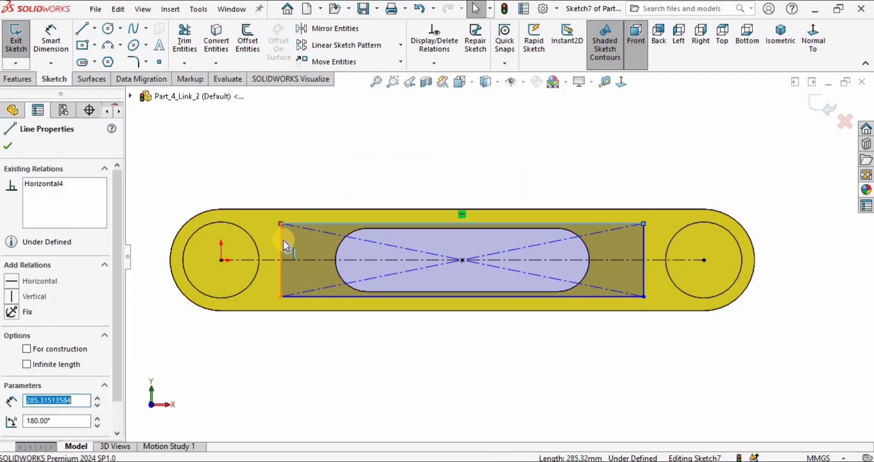
pyautogui.keyDown('ctrl'); pyautogui.click(321, 297); pyautogui.keyUp('ctrl')
pyautogui.keyDown('ctrl'); pyautogui.click(645, 245); pyautogui.keyUp('ctrl')
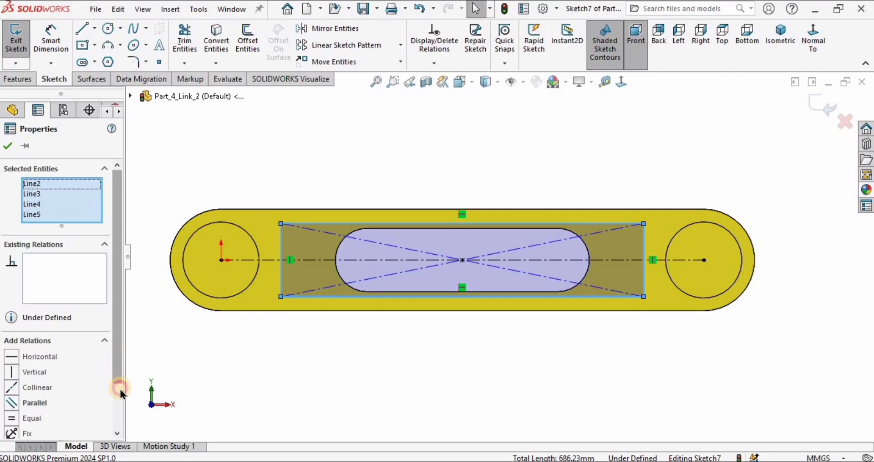
pyautogui.click(116, 419)
pyautogui.click(27, 412)
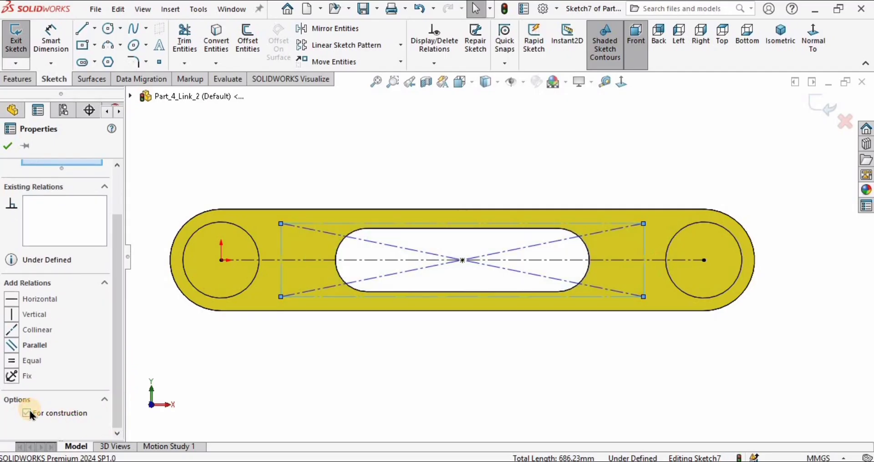
pyautogui.click(7, 146)
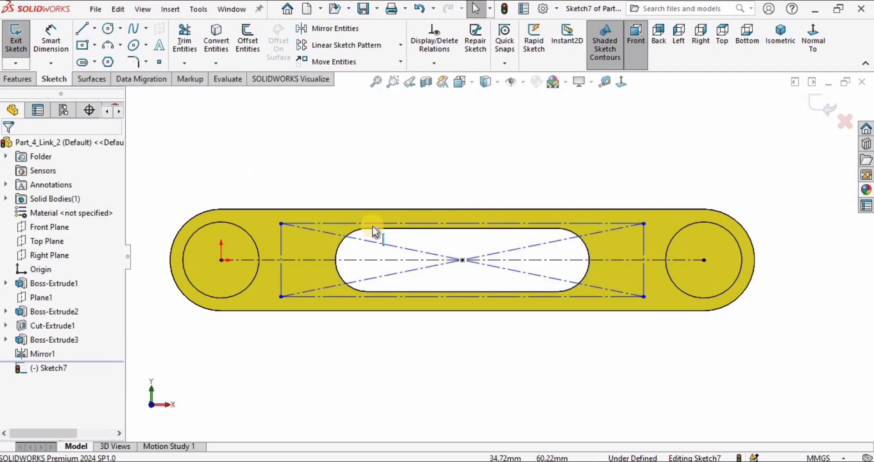
# Dimension the construction rectangle's height and set it to 55 mm.
pyautogui.scroll(-2, 373, 228)
pyautogui.click(50, 34)
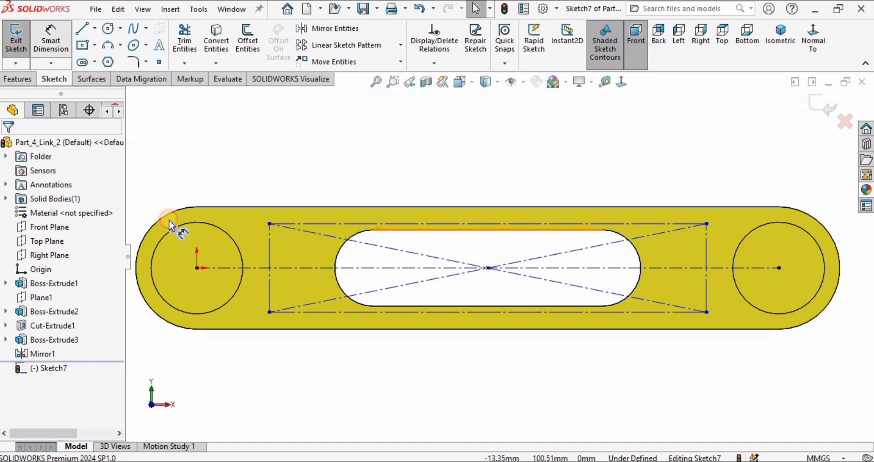
pyautogui.click(199, 237)
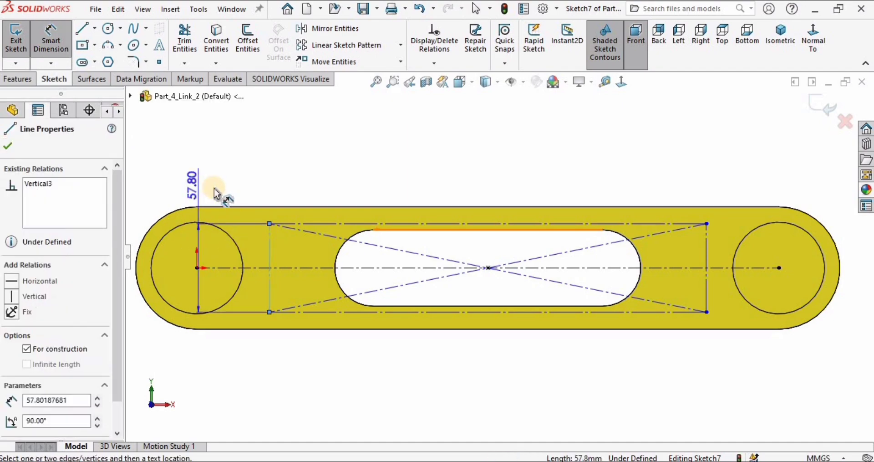
pyautogui.click(326, 193)
pyautogui.write('55')
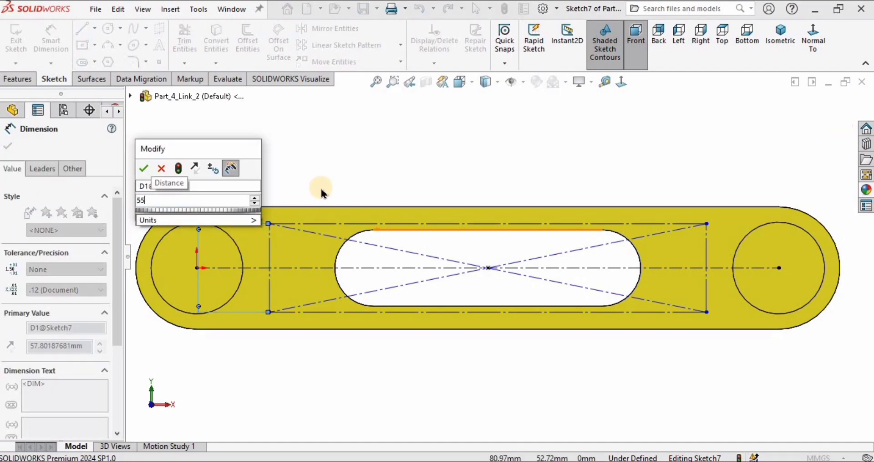
pyautogui.press('Return')
pyautogui.click(406, 145)
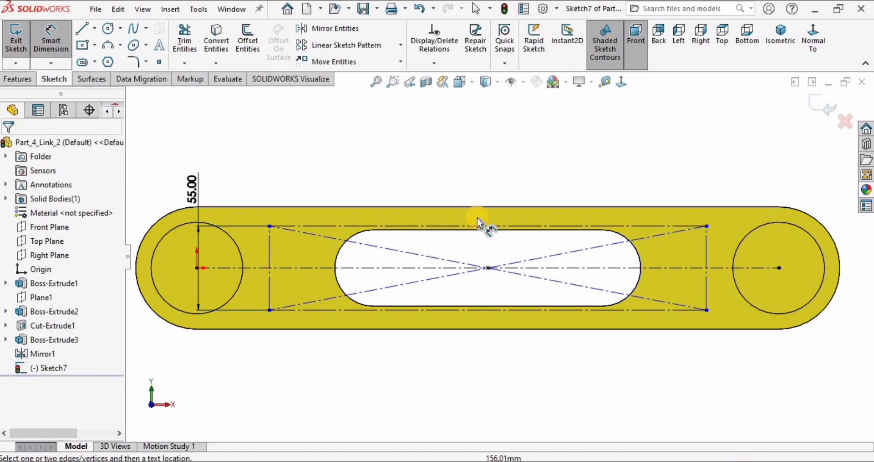
# Dimension the construction rectangle's horizontal length and set it to 270 mm.
pyautogui.click(474, 226)
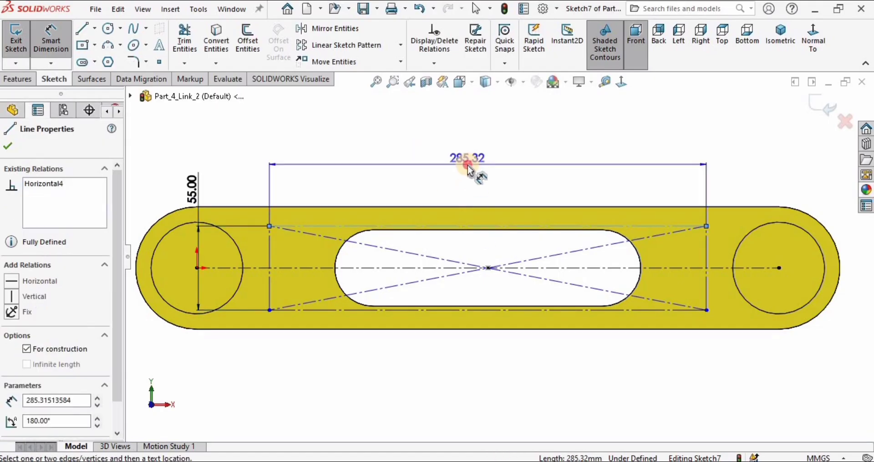
pyautogui.click(466, 172)
pyautogui.write('2')
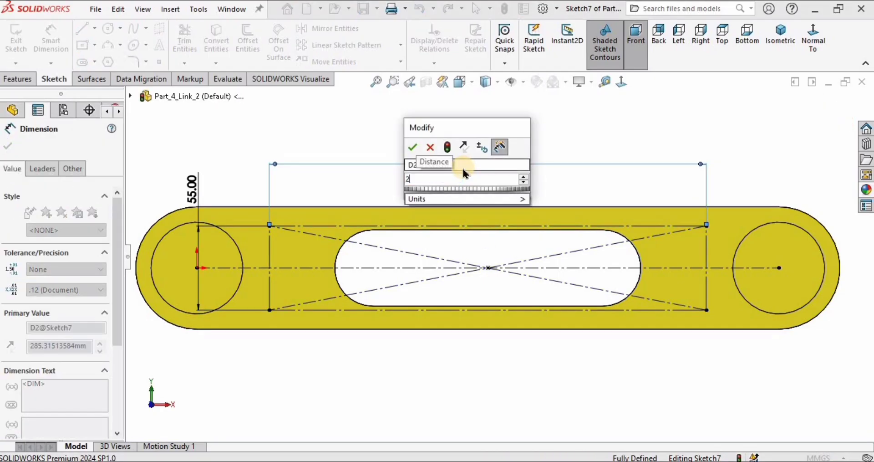
pyautogui.write('75')
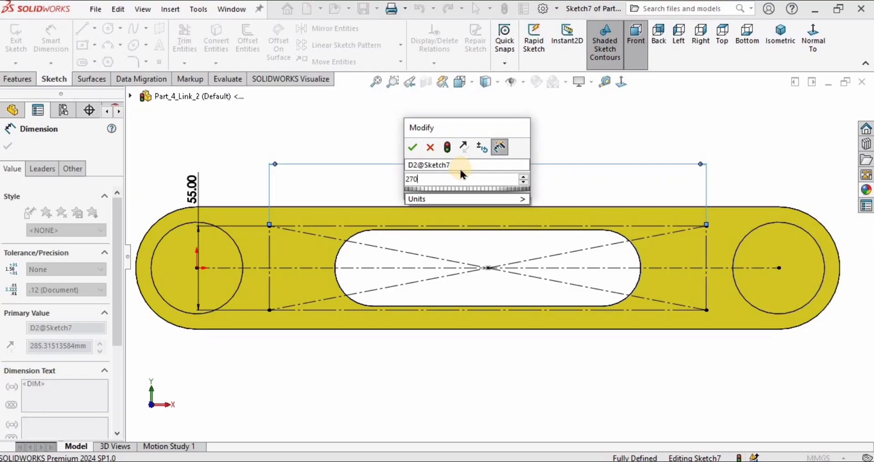
pyautogui.press('Return')
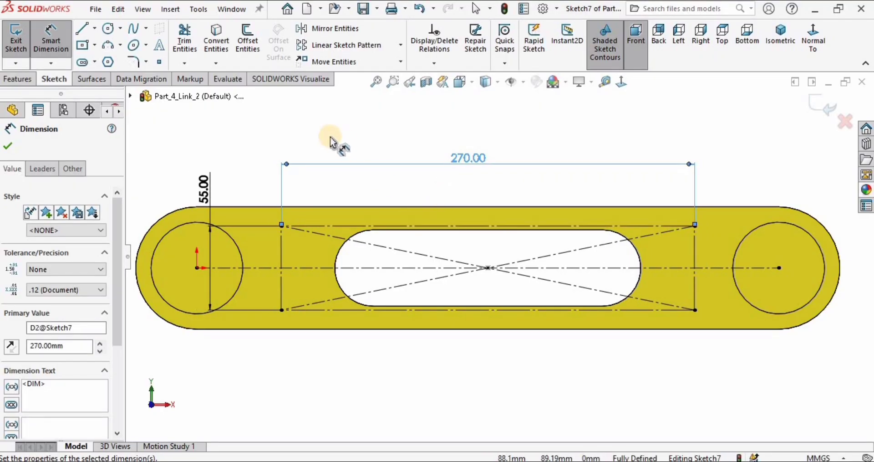
pyautogui.click(331, 146)
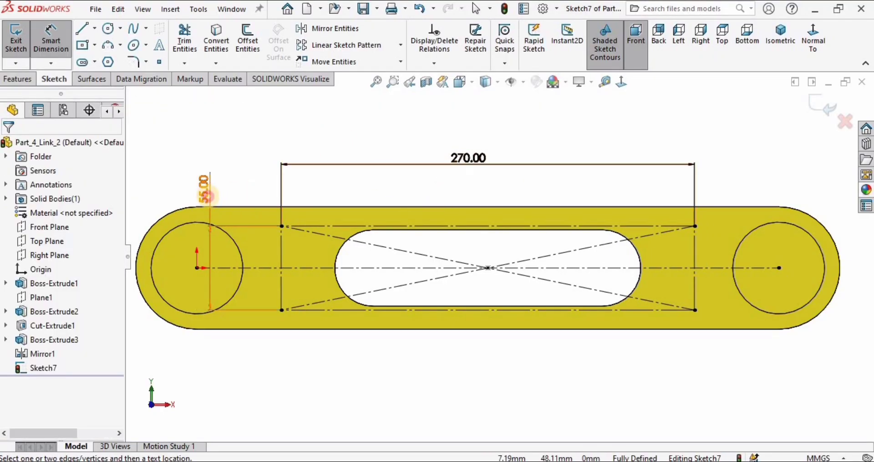
# Change the construction rectangle's height dimension to 50 mm.
pyautogui.click(203, 196)
pyautogui.doubleClick(204, 196)
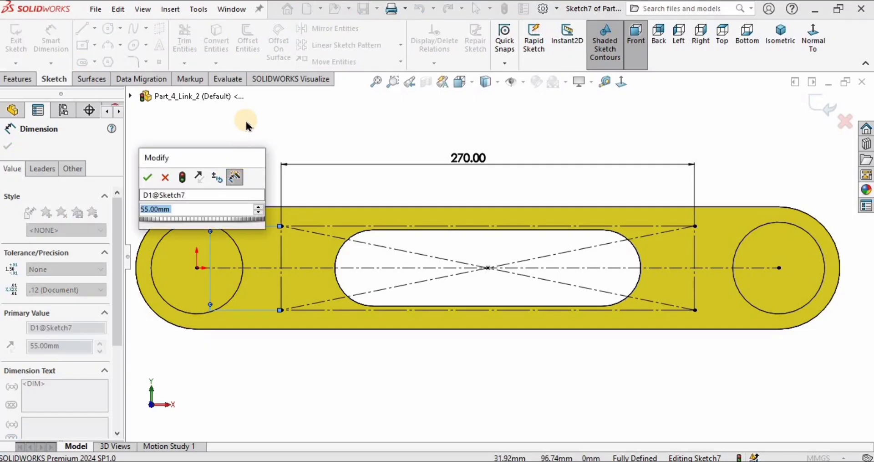
pyautogui.write('50')
pyautogui.press('Return')
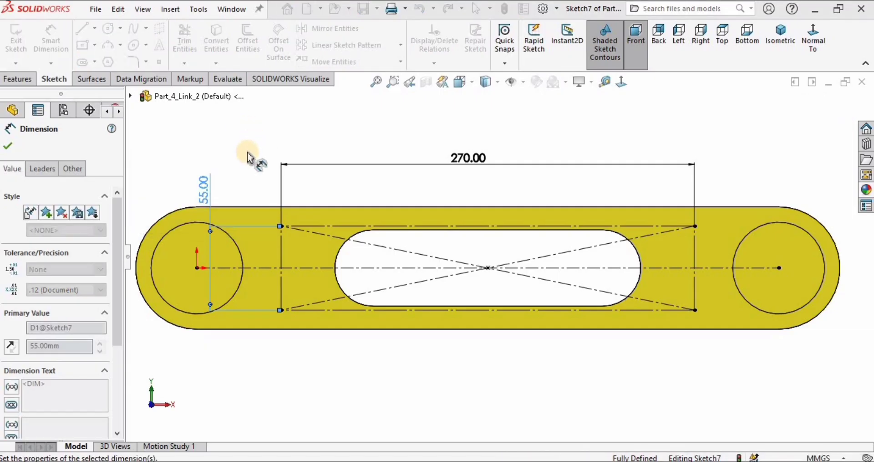
pyautogui.click(247, 155)
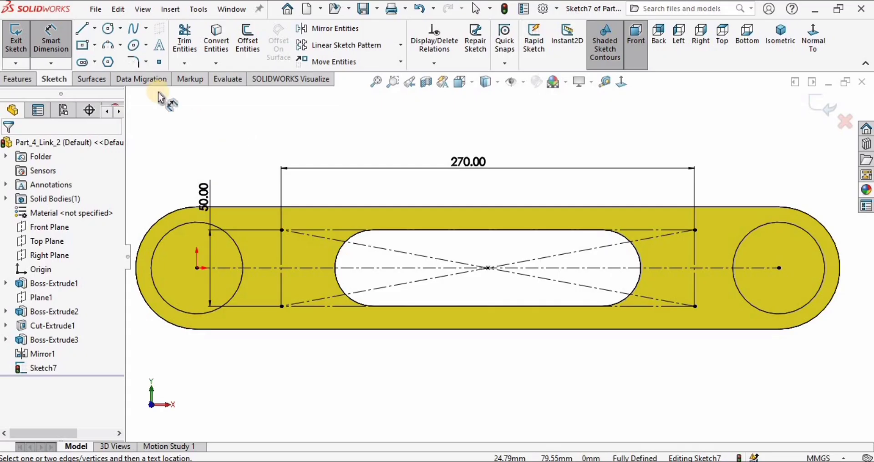
# Sketch two circles of about 8.3 mm radius centred on the construction rectangle's two corners nearest the origin.
pyautogui.click(108, 30)
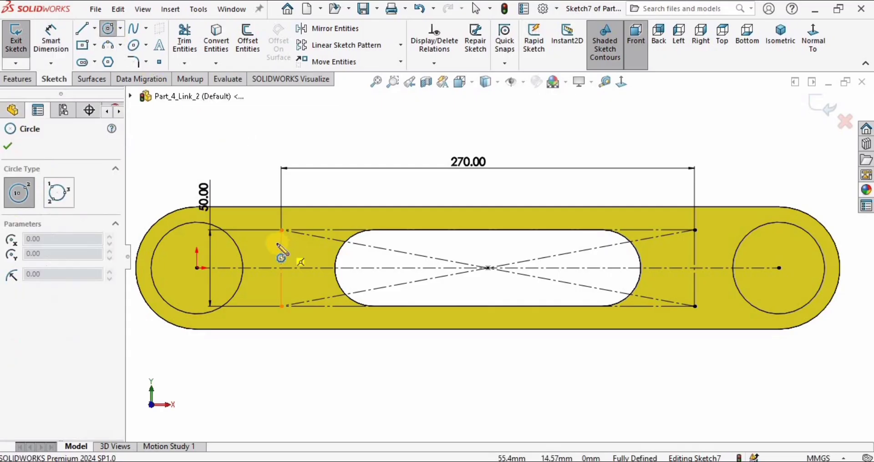
pyautogui.scroll(-2, 287, 244)
pyautogui.moveTo(296, 222); pyautogui.dragTo(303, 217)
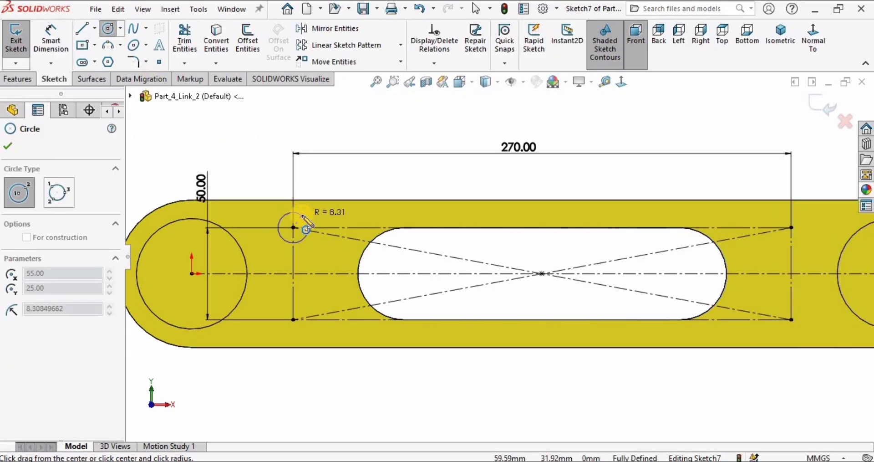
pyautogui.click(303, 218)
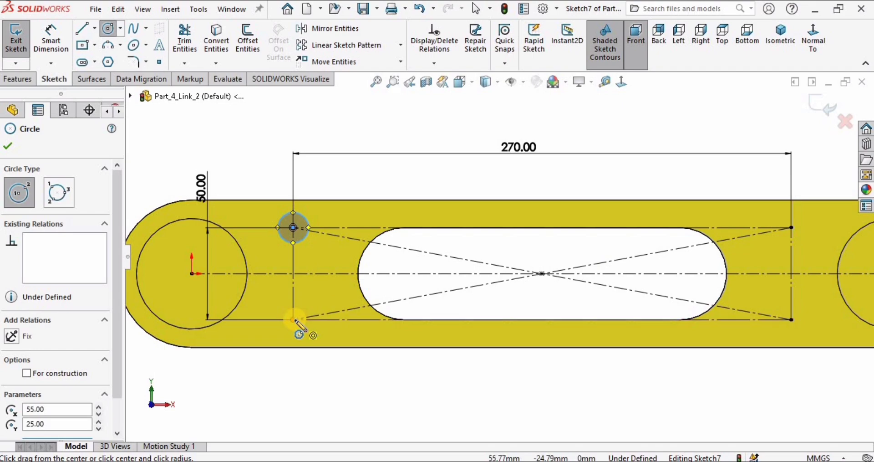
pyautogui.click(304, 302)
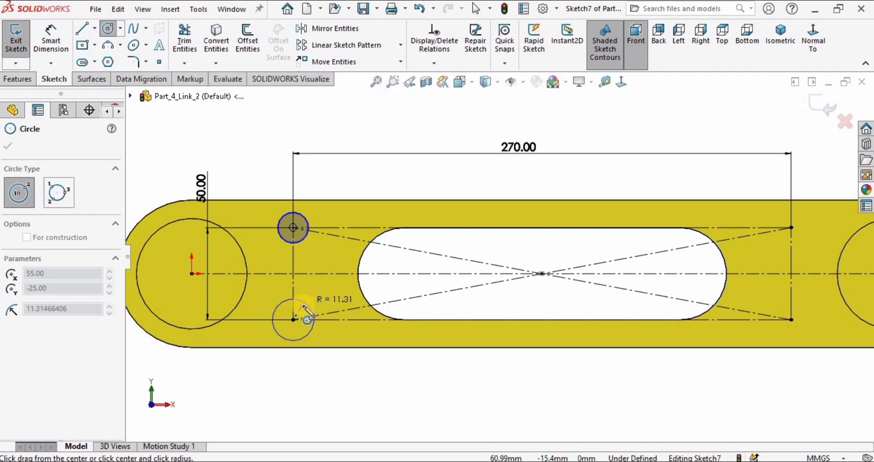
pyautogui.click(302, 308)
pyautogui.press('Escape')
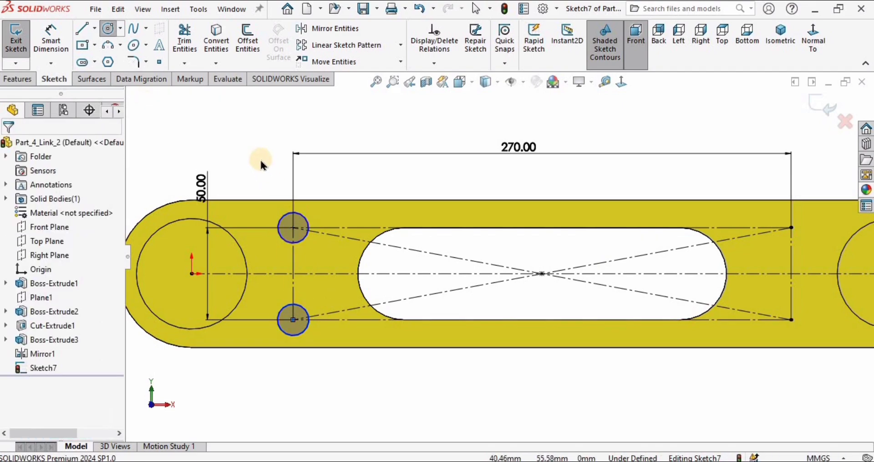
# Add an Equal relation between the two small circles.
pyautogui.click(282, 217)
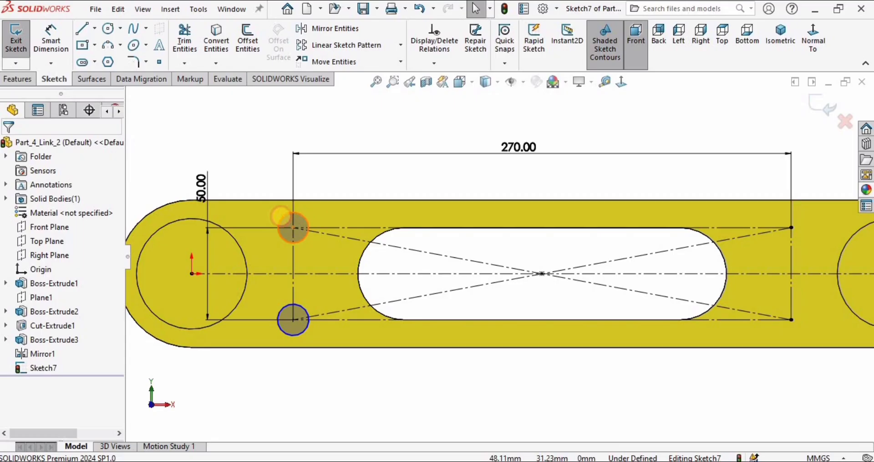
pyautogui.keyDown('ctrl'); pyautogui.click(282, 310); pyautogui.keyUp('ctrl')
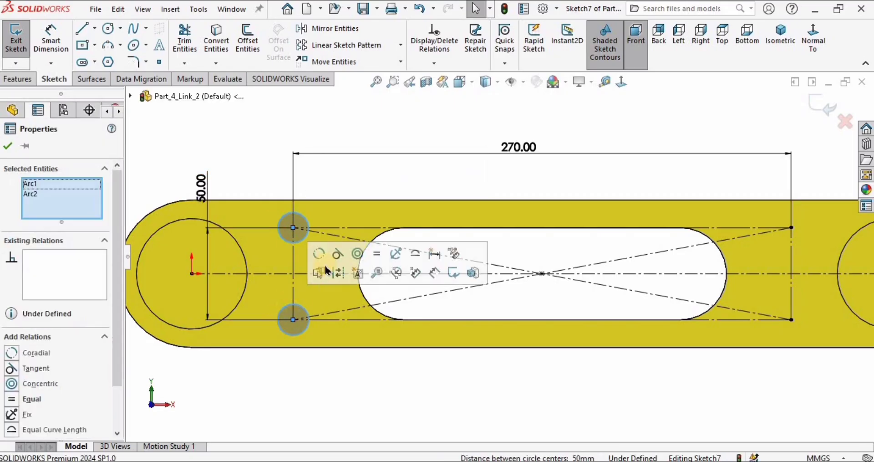
pyautogui.click(377, 254)
pyautogui.click(257, 148)
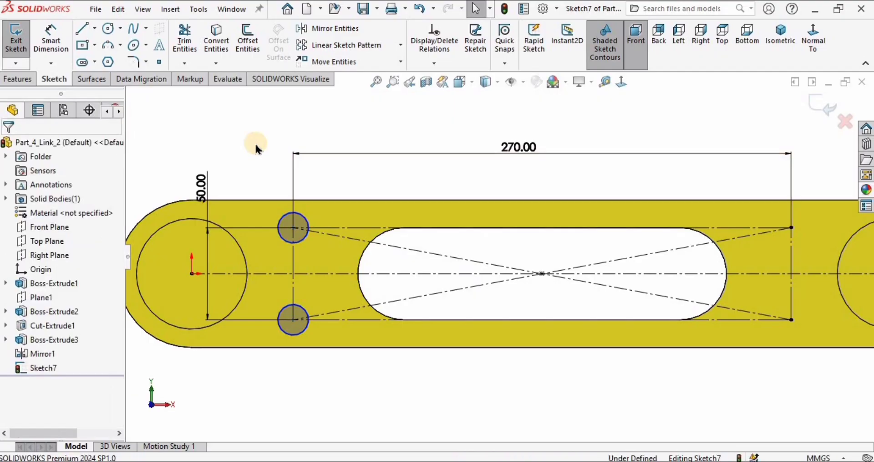
# Dimension the diameter of the upper small circle and set it to 10 mm.
pyautogui.click(56, 45)
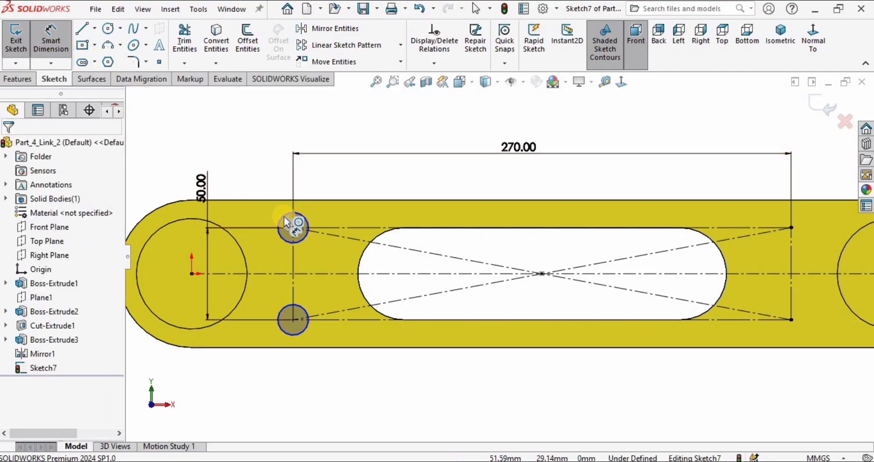
pyautogui.click(283, 216)
pyautogui.click(243, 148)
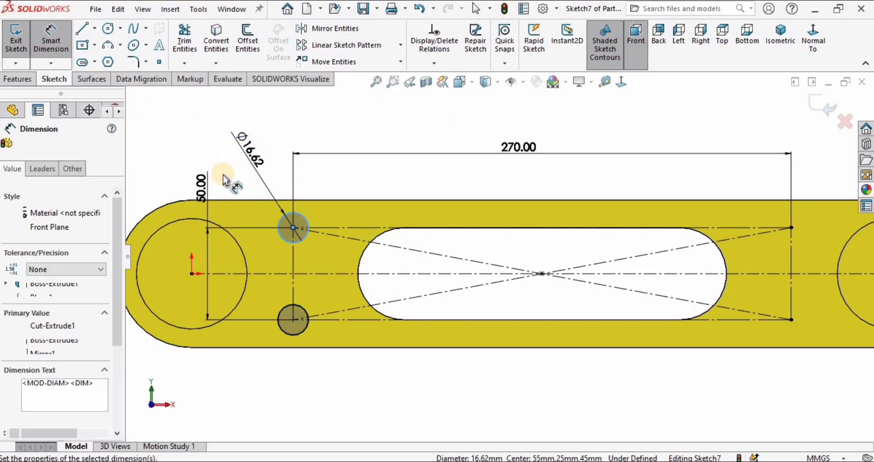
pyautogui.write('10')
pyautogui.press('Return')
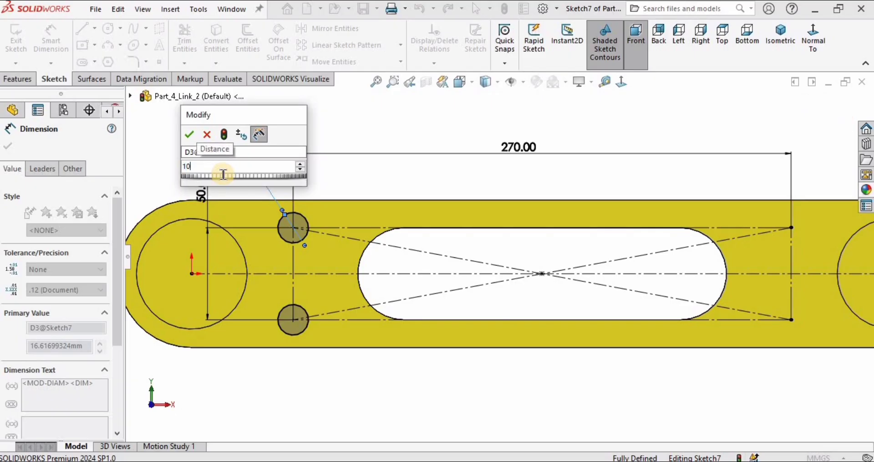
pyautogui.click(378, 263)
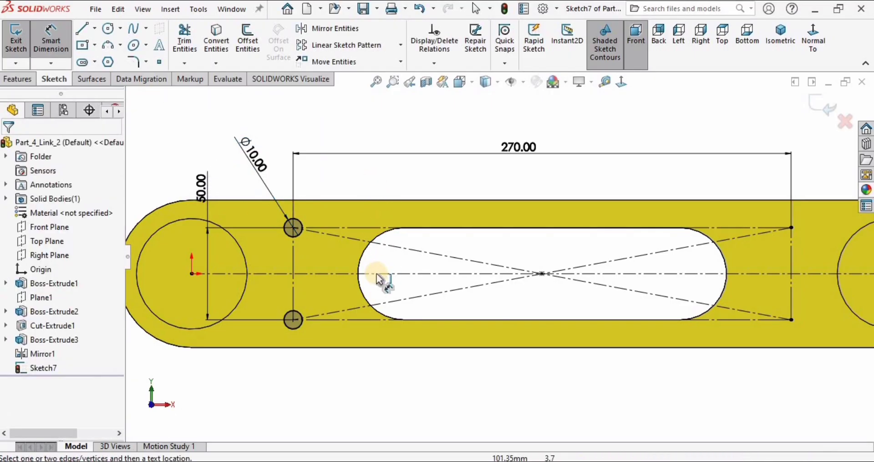
# Change the small circle's diameter dimension to 12 mm and finish dimensioning.
pyautogui.doubleClick(256, 153)
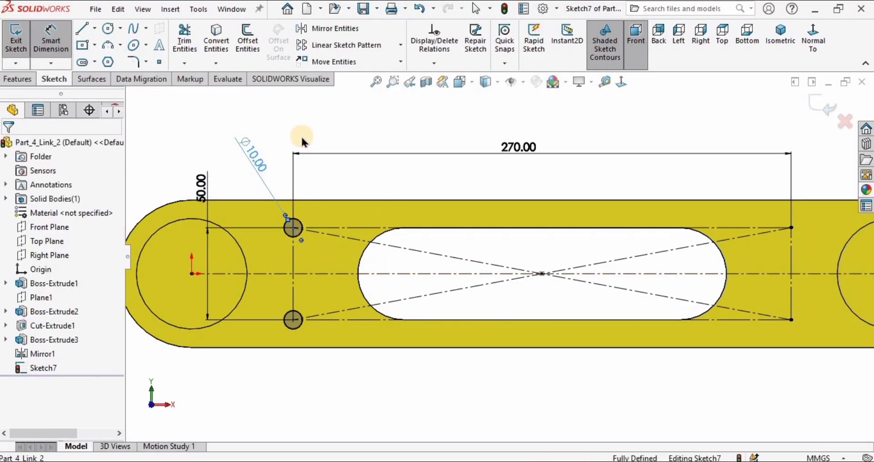
pyautogui.write('12')
pyautogui.press('Return')
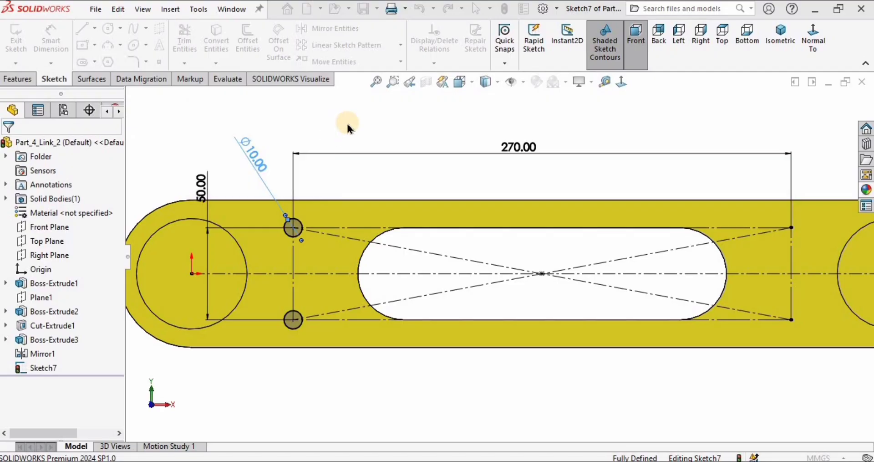
pyautogui.click(348, 123)
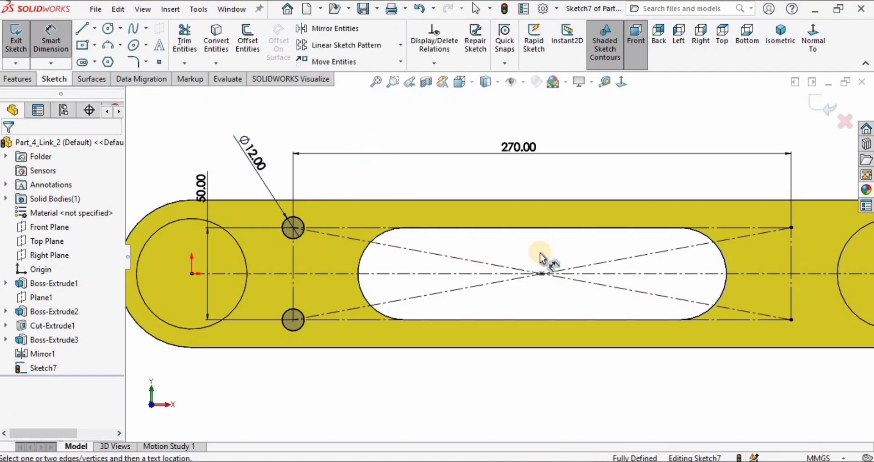
pyautogui.click(791, 227)
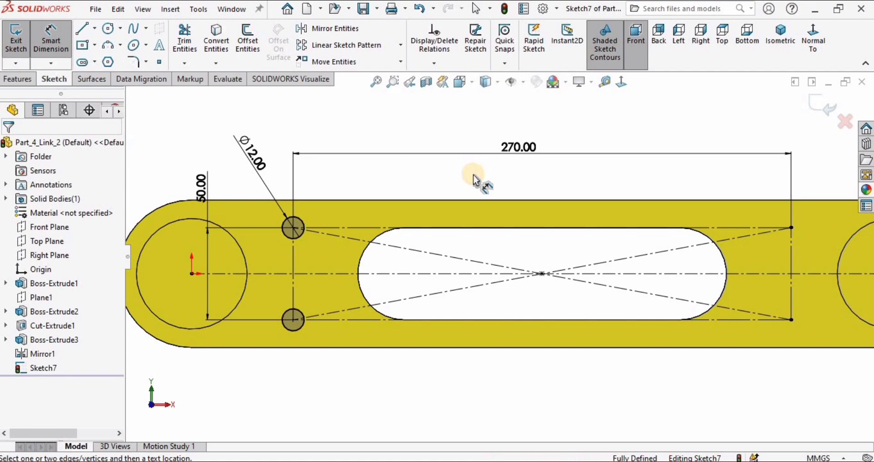
pyautogui.press('Escape')
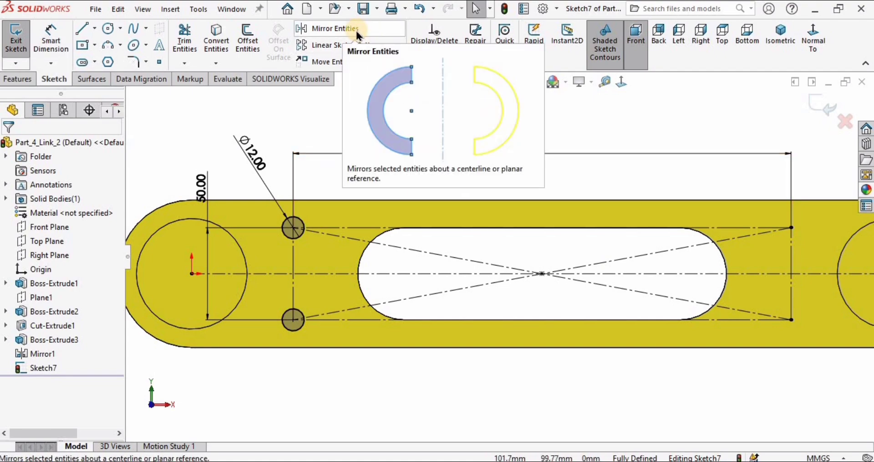
# Sketch a vertical centerline from the construction rectangle's centre down to the slot's lower edge.
pyautogui.click(94, 29)
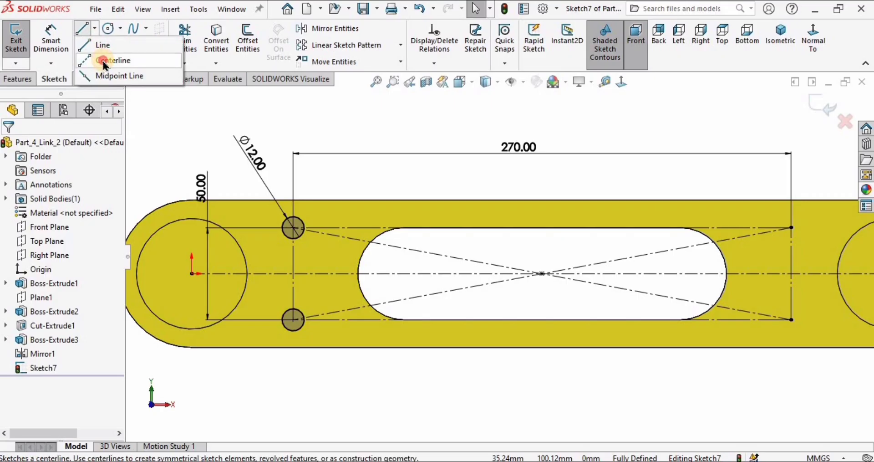
pyautogui.click(97, 60)
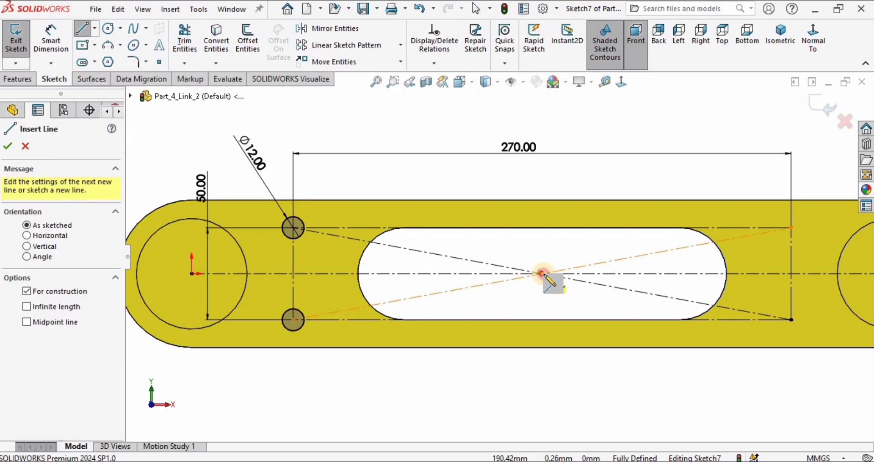
pyautogui.click(542, 274)
pyautogui.click(542, 319)
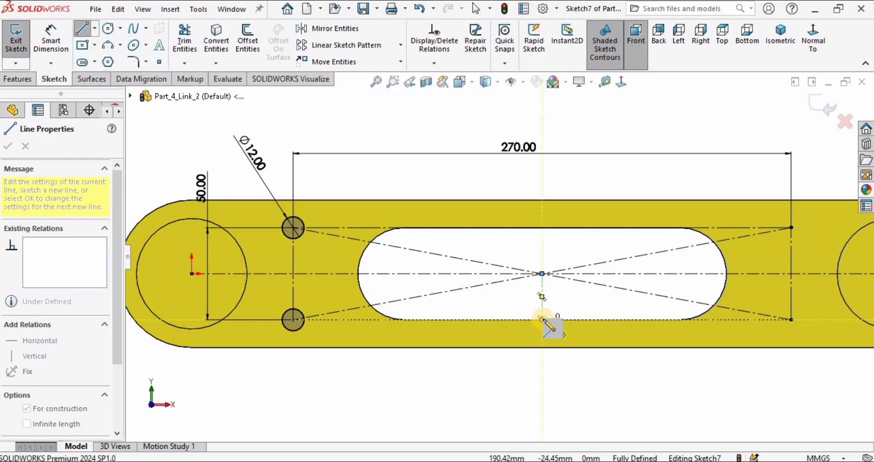
pyautogui.press('Escape')
pyautogui.press('Escape')
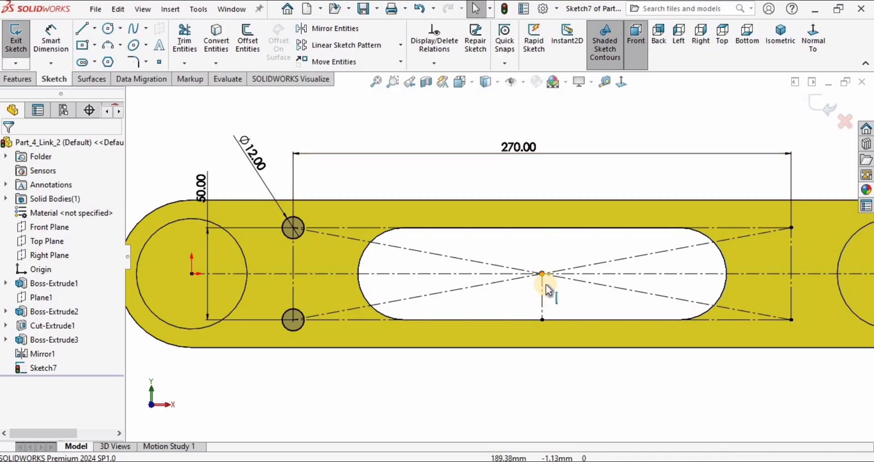
# Mirror both 12 mm circles about the short vertical centerline with Copy enabled.
pyautogui.click(326, 37)
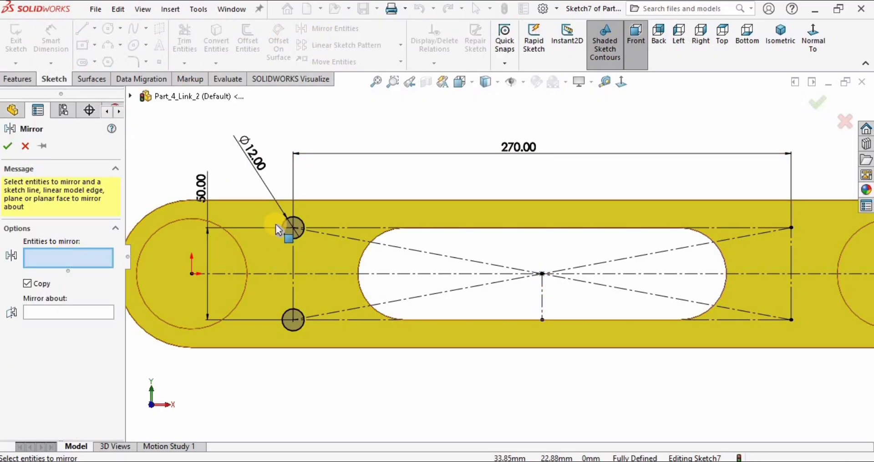
pyautogui.click(292, 227)
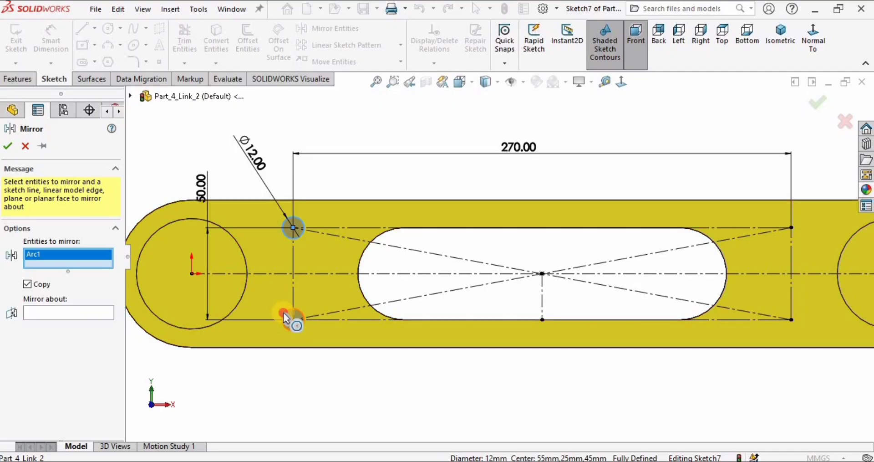
pyautogui.click(291, 319)
pyautogui.click(73, 322)
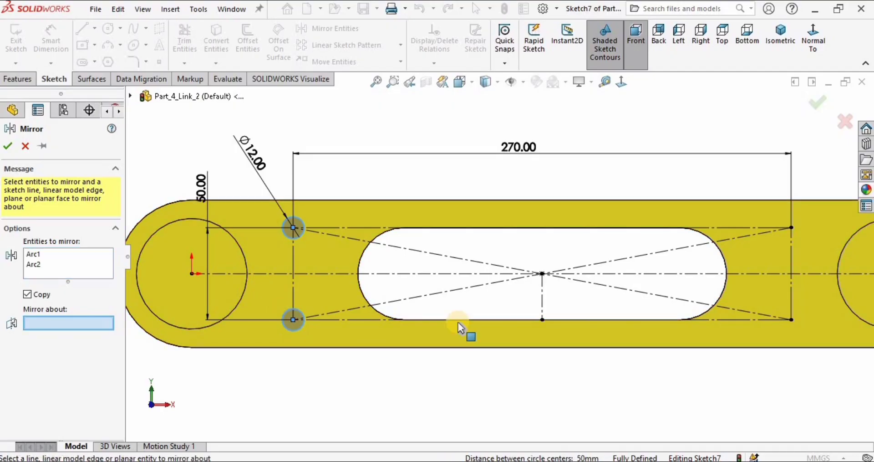
pyautogui.click(543, 298)
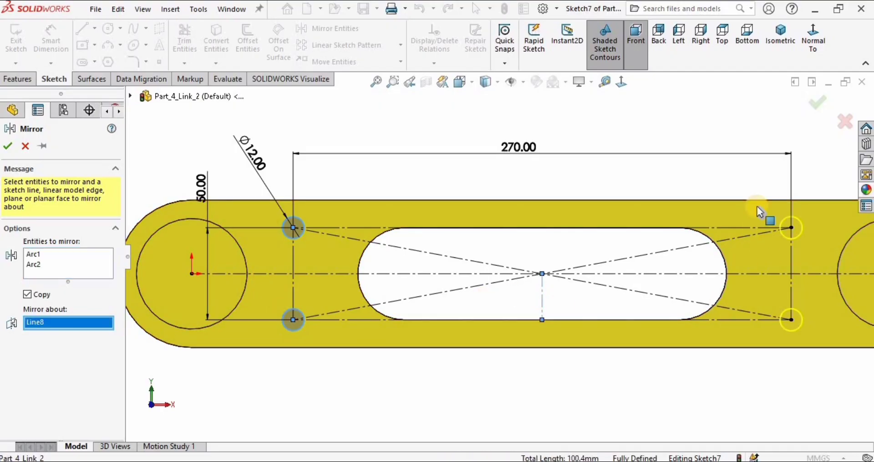
pyautogui.click(9, 146)
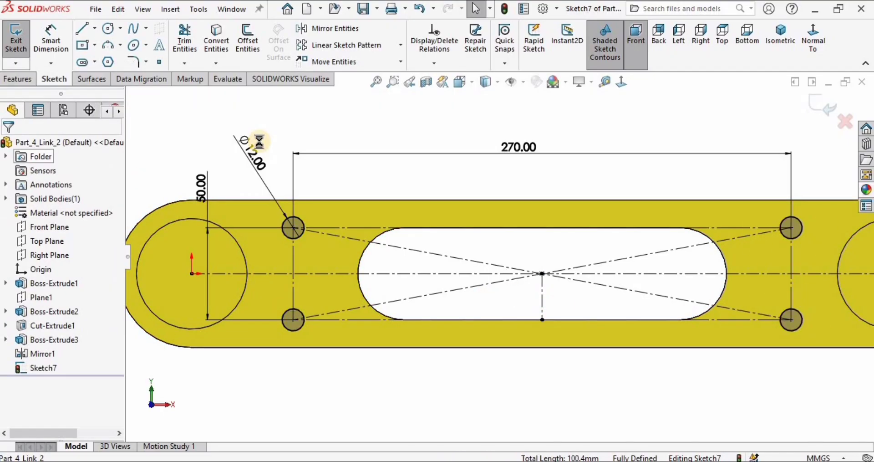
# Extrude the four circles as a boss with the Up To Surface end condition, ending on the opposite arm's inner face.
pyautogui.click(17, 79)
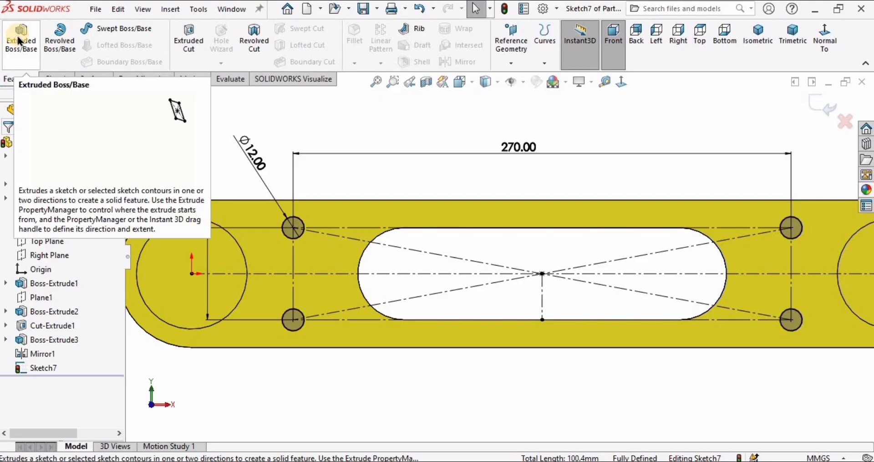
pyautogui.click(18, 40)
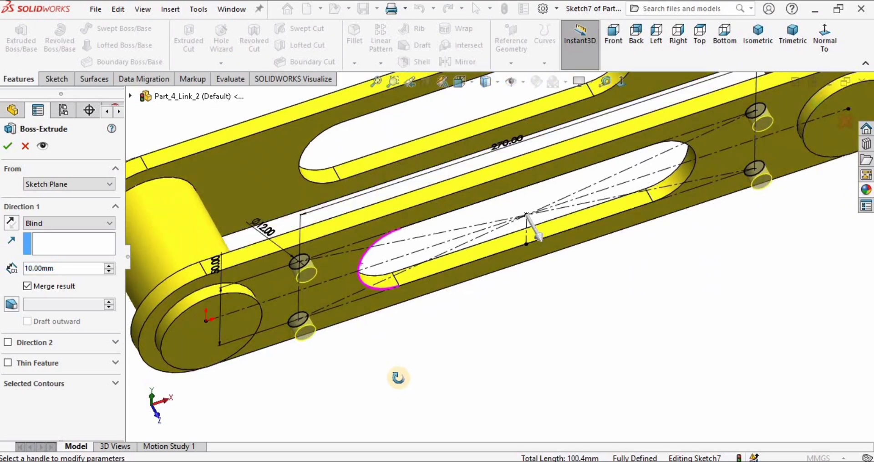
pyautogui.click(68, 223)
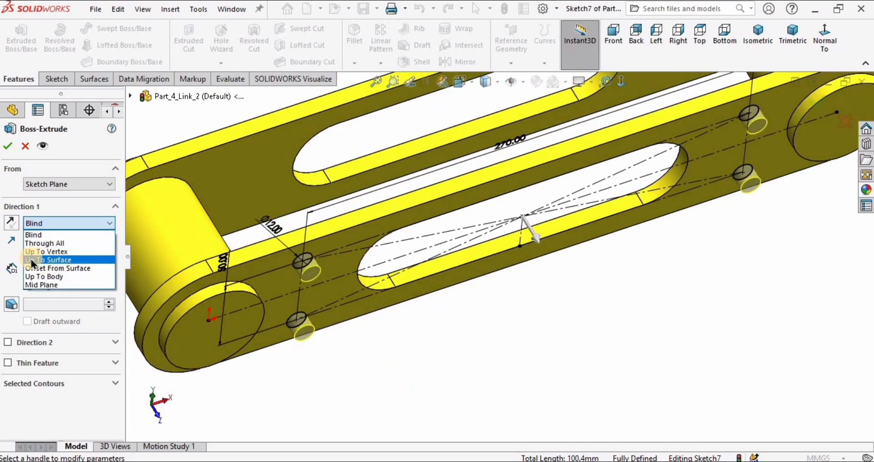
pyautogui.click(52, 260)
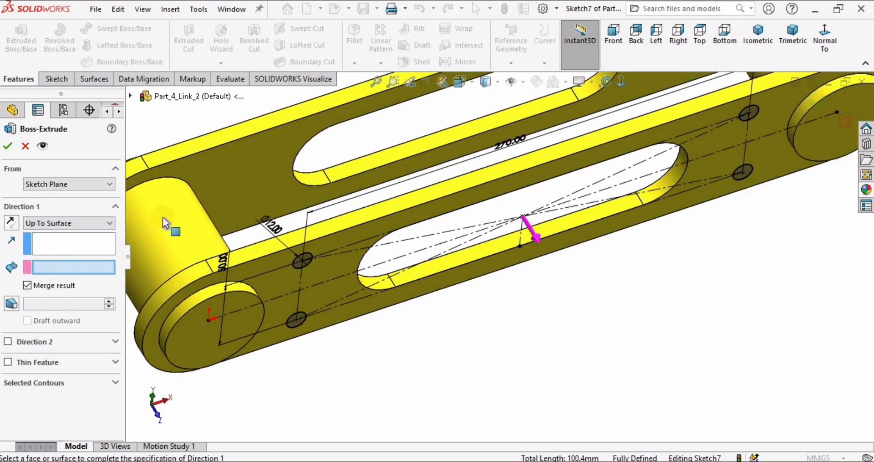
pyautogui.click(256, 162)
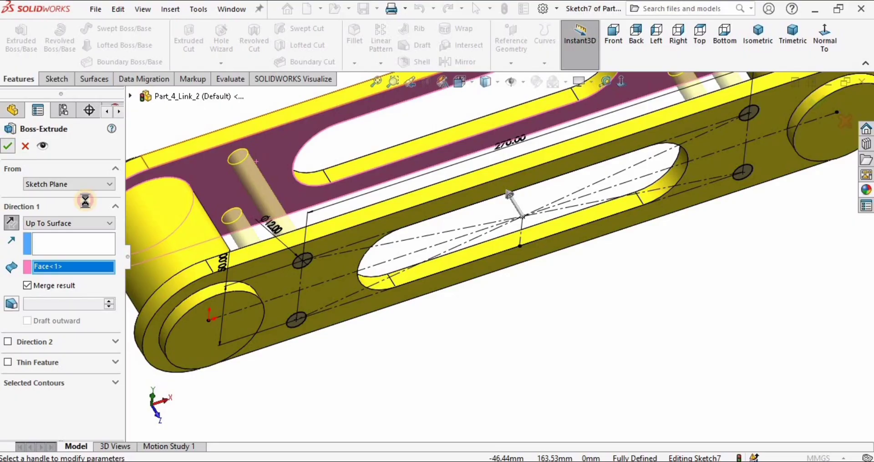
# Start a new sketch on the circular outer end face of the boss at the origin.
pyautogui.scroll(3, 454, 197)
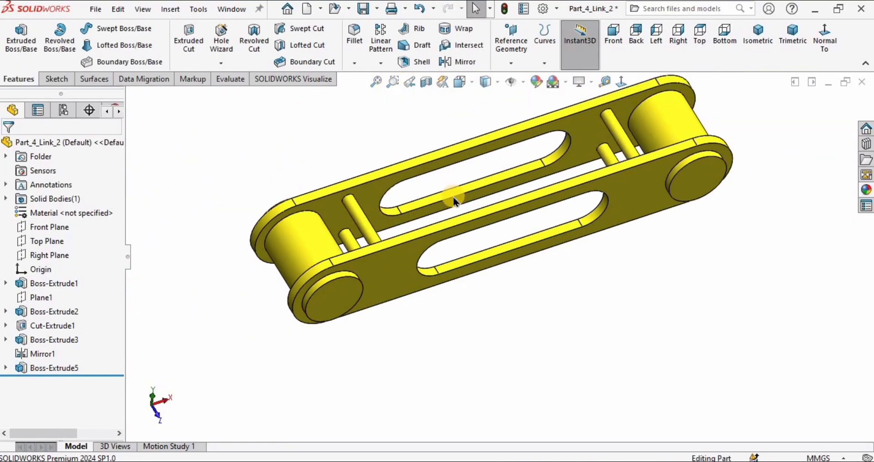
pyautogui.moveTo(468, 176); pyautogui.dragTo(360, 273, button='middle')
pyautogui.scroll(-3, 360, 273)
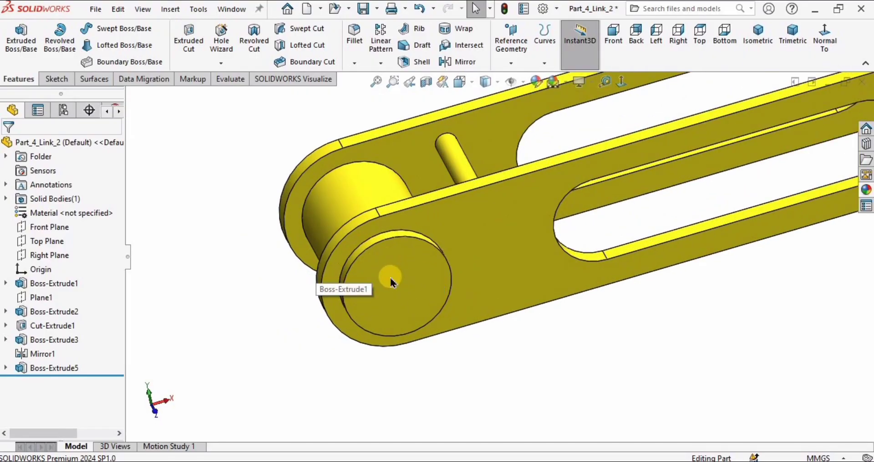
pyautogui.click(392, 279)
pyautogui.click(448, 241)
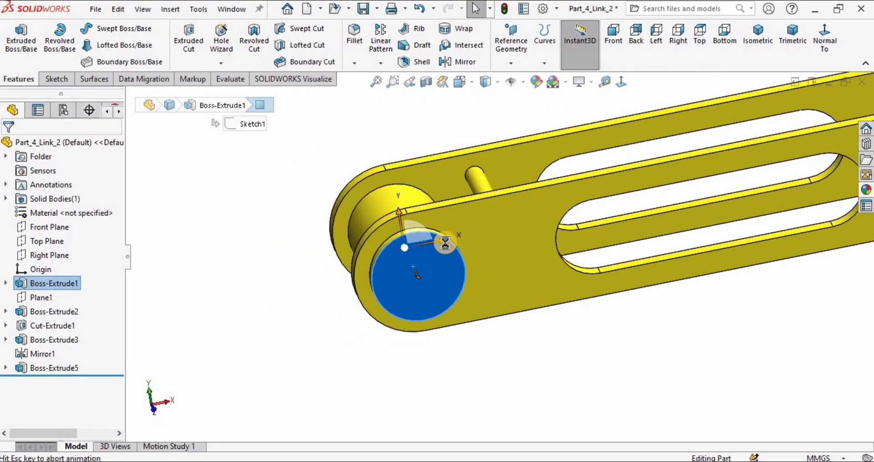
pyautogui.click(358, 191)
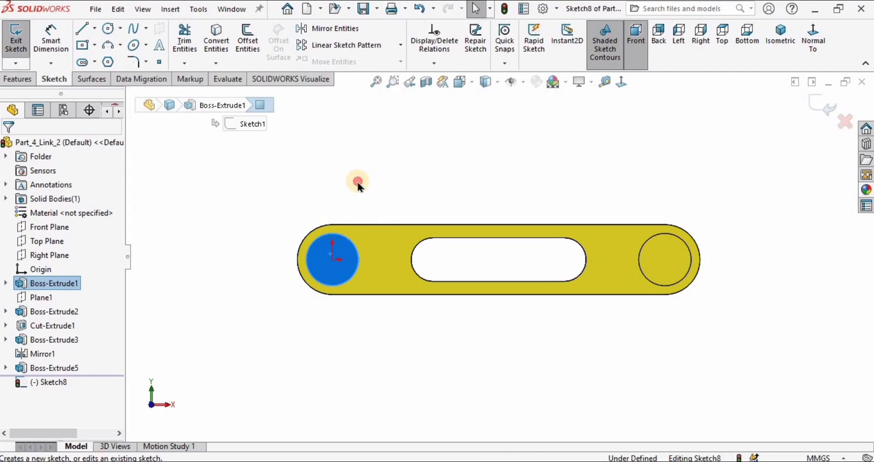
pyautogui.scroll(-2, 414, 280)
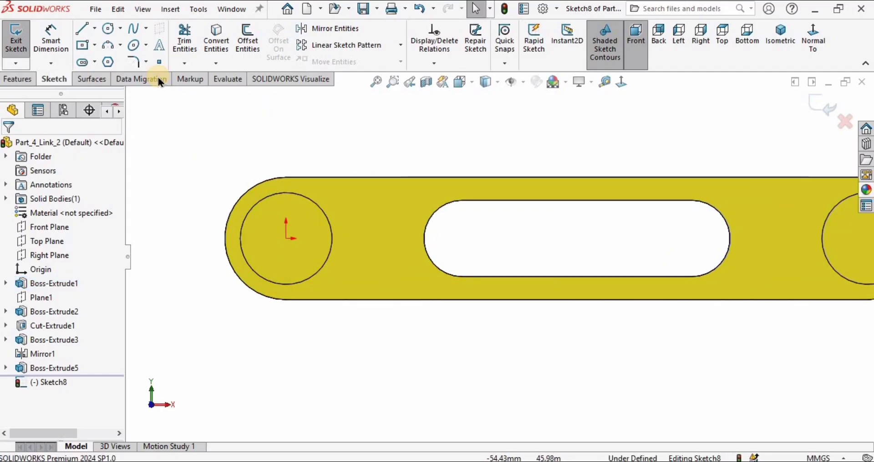
pyautogui.click(106, 30)
pyautogui.moveTo(286, 237); pyautogui.dragTo(288, 193)
pyautogui.press('Escape')
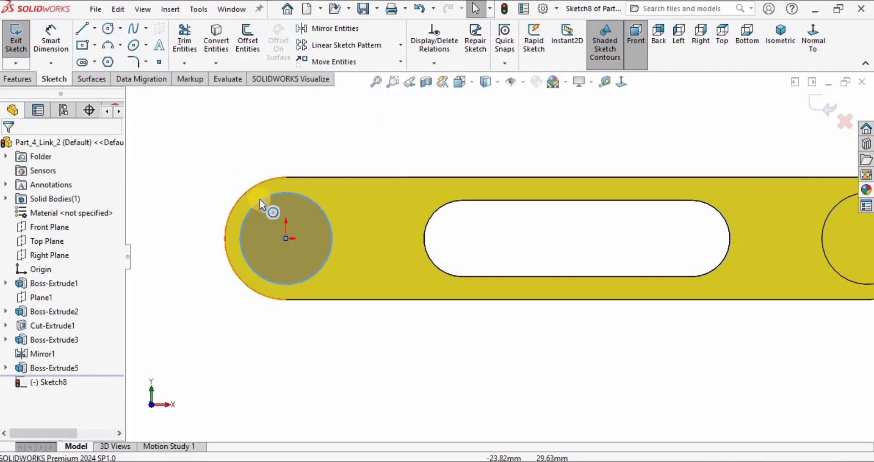
pyautogui.click(259, 199)
pyautogui.press('Delete')
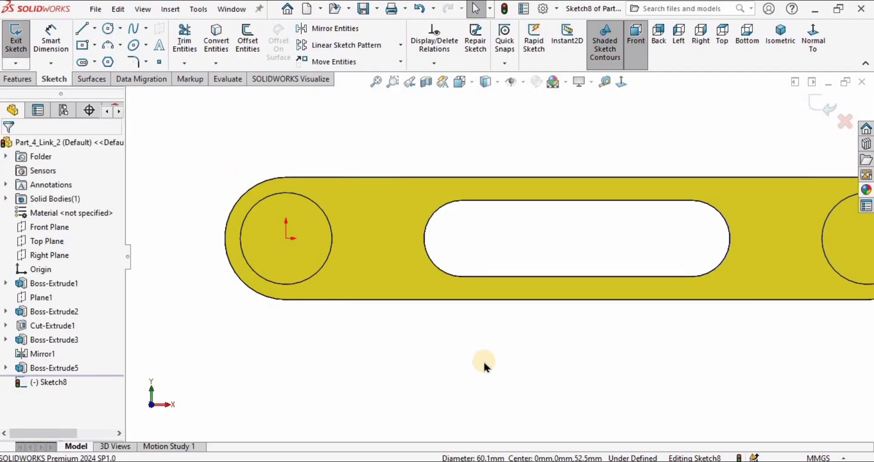
# Convert the circular end faces of the bosses at both ends of the link into circles in the current sketch.
pyautogui.scroll(2, 499, 256)
pyautogui.scroll(-1, 412, 202)
pyautogui.scroll(-2, 351, 254)
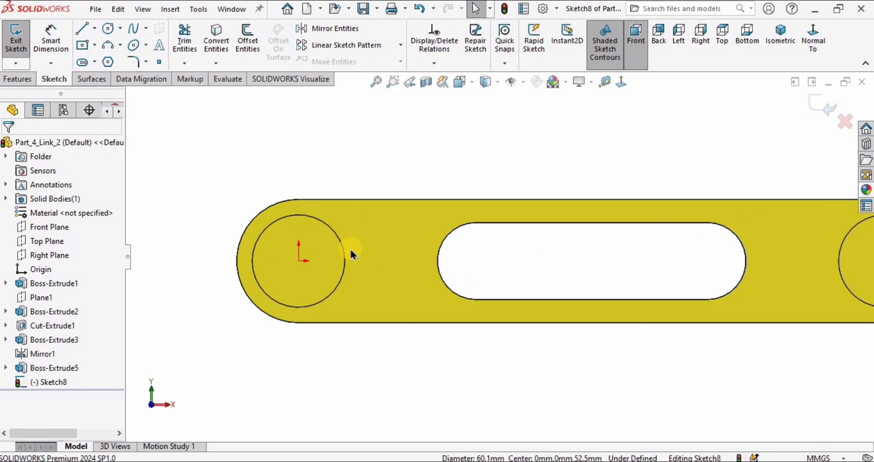
pyautogui.click(325, 251)
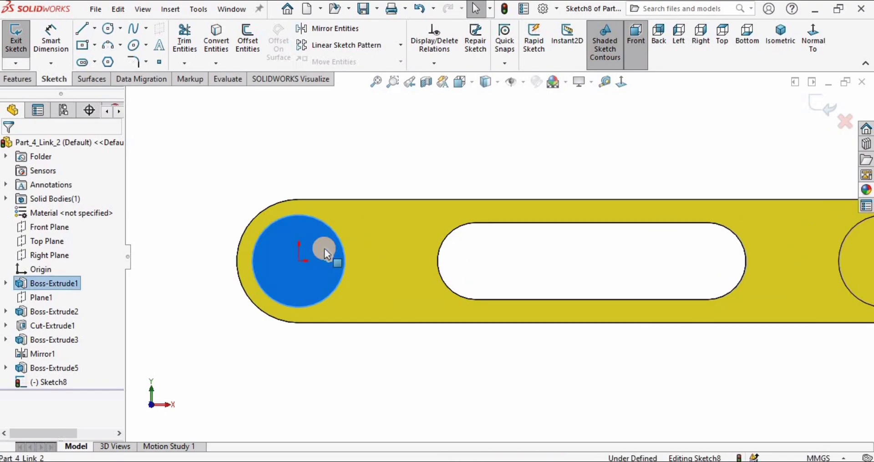
pyautogui.click(217, 40)
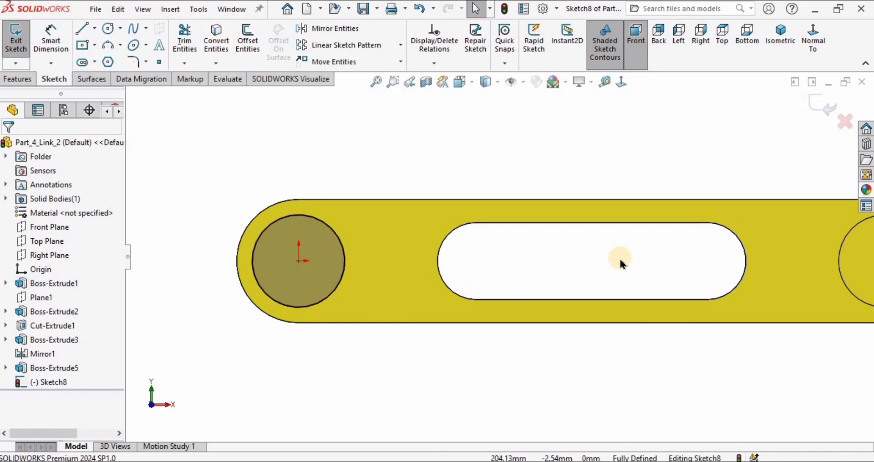
pyautogui.scroll(2, 638, 257)
pyautogui.scroll(-2, 779, 251)
pyautogui.click(805, 254)
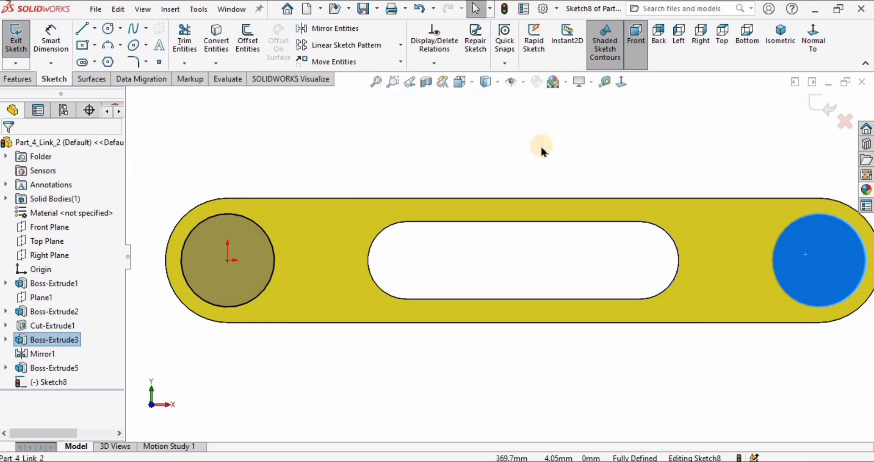
pyautogui.click(217, 41)
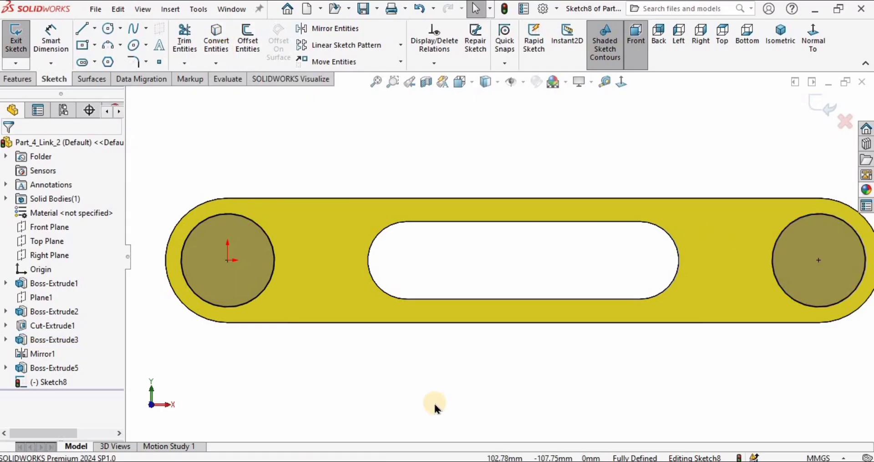
# Cut both converted circles through the whole link with an Extruded Cut using the Through All end condition.
pyautogui.moveTo(305, 209); pyautogui.dragTo(312, 273, button='middle')
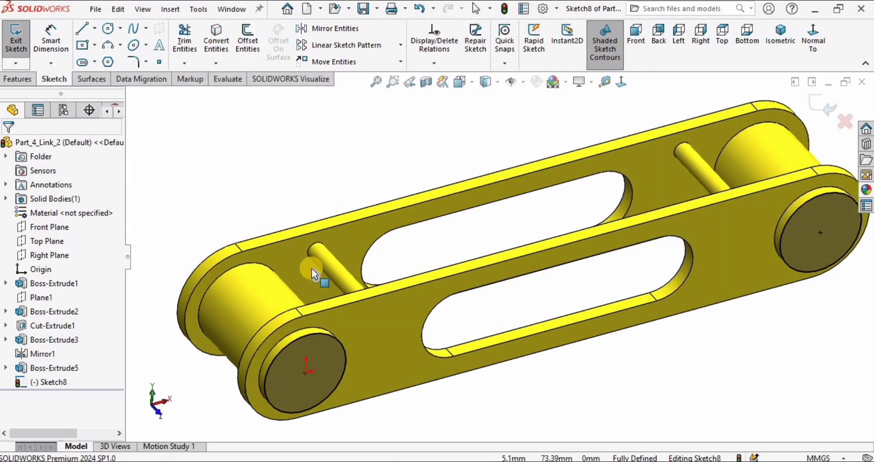
pyautogui.click(20, 80)
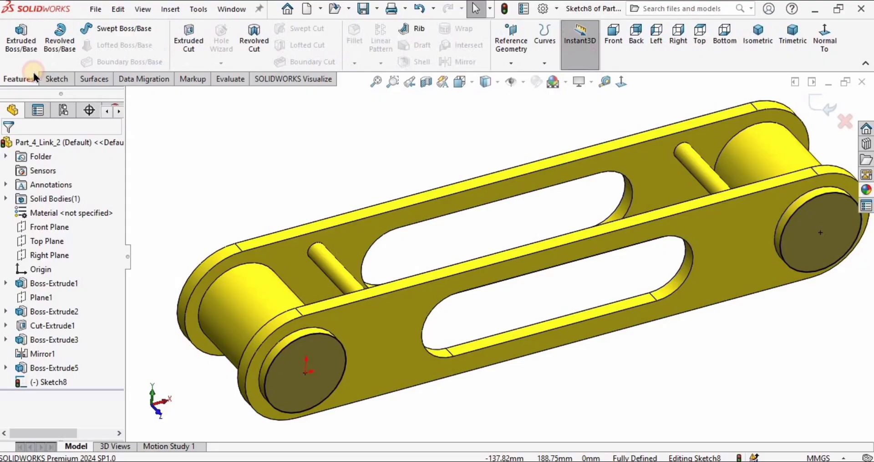
pyautogui.click(196, 40)
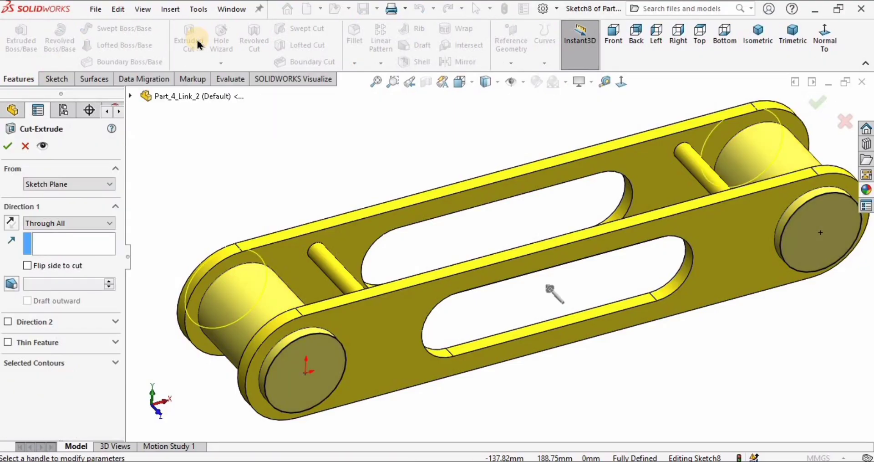
pyautogui.click(75, 224)
pyautogui.click(31, 223)
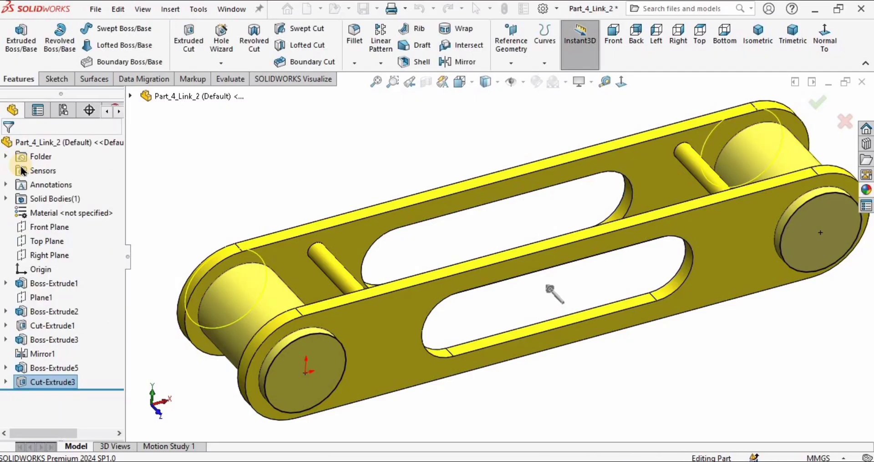
pyautogui.click(224, 201)
pyautogui.moveTo(367, 292); pyautogui.dragTo(358, 259, button='middle')
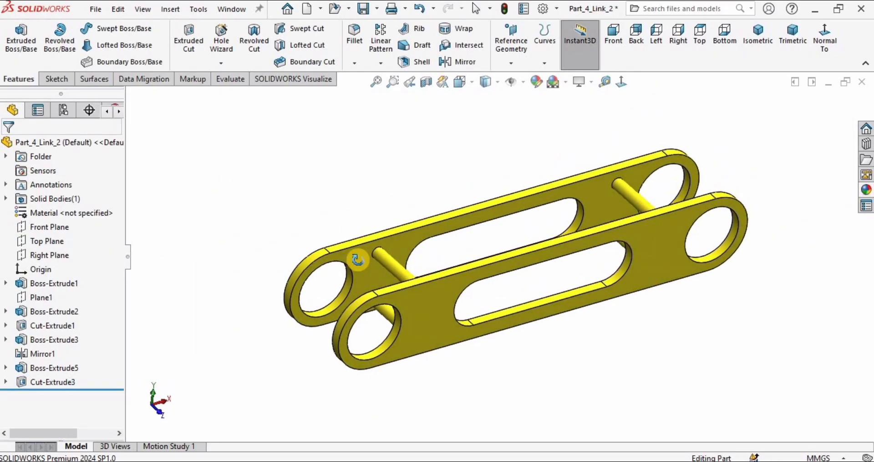
# Save the finished second link part under its existing name.
pyautogui.click(287, 177)
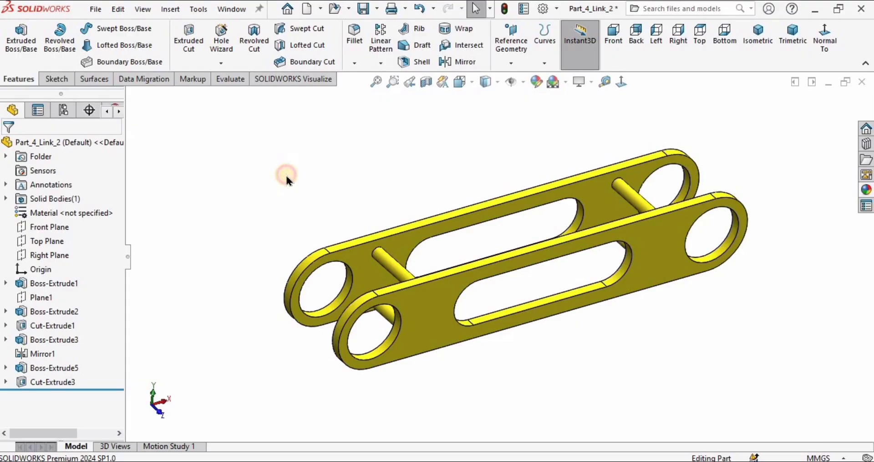
pyautogui.click(95, 10)
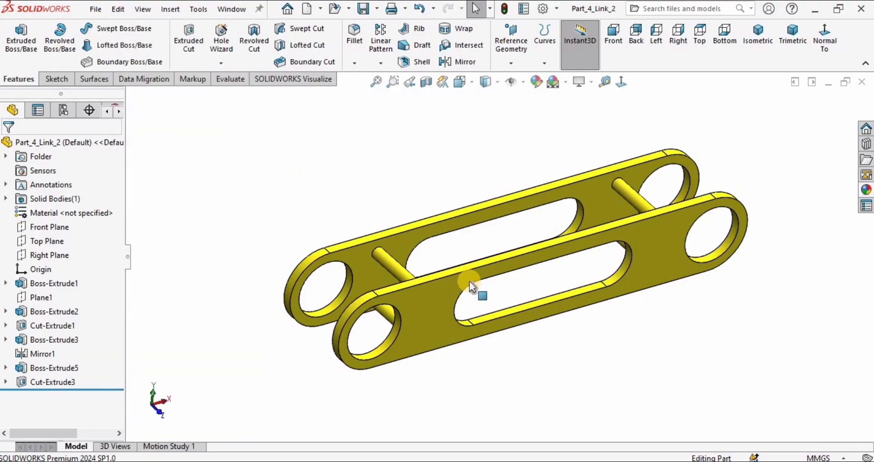
pyautogui.moveTo(439, 246); pyautogui.dragTo(465, 307, button='middle')
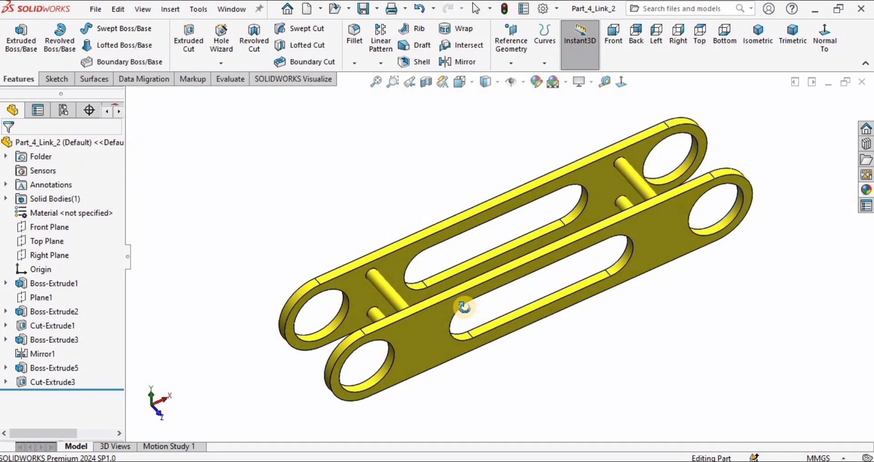